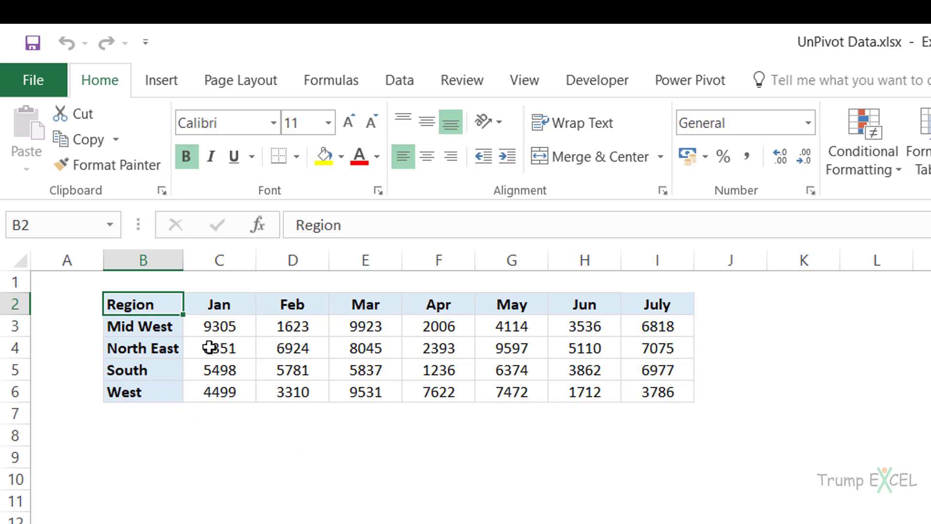
Load the Region-by-month range B2:I6 into the Query Editor as a table with headers.
left_click(305, 343)
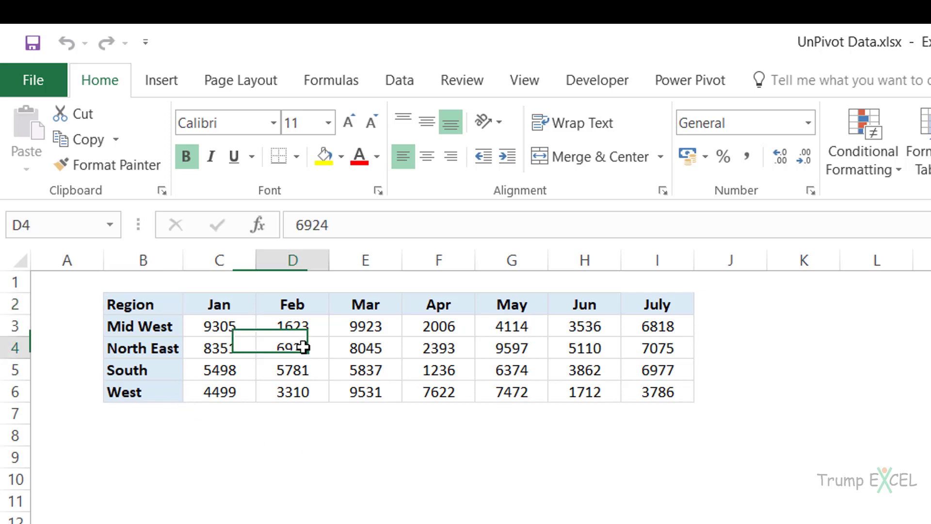
left_click(395, 85)
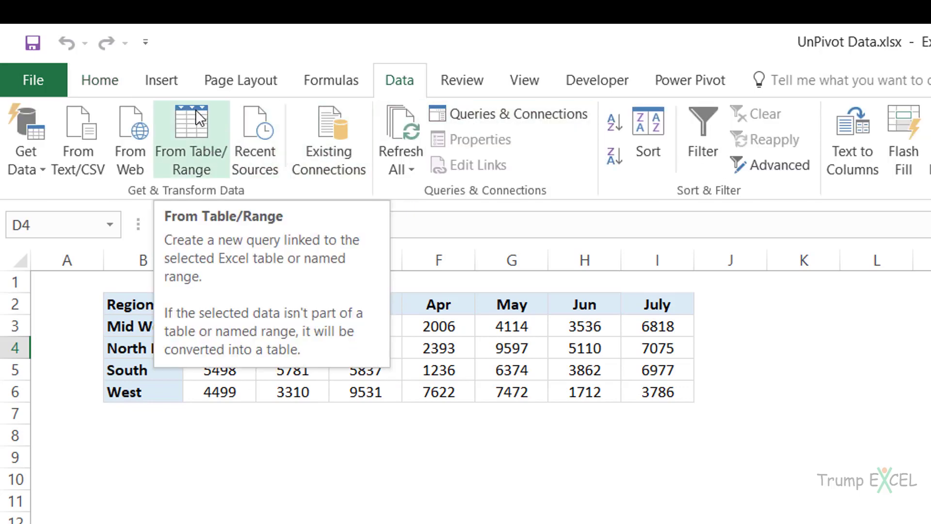
left_click(199, 125)
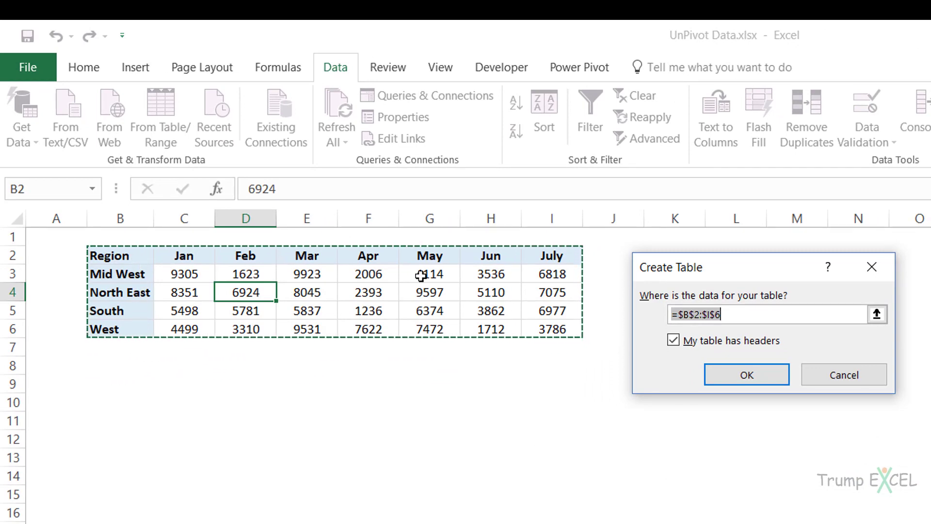
left_click(747, 374)
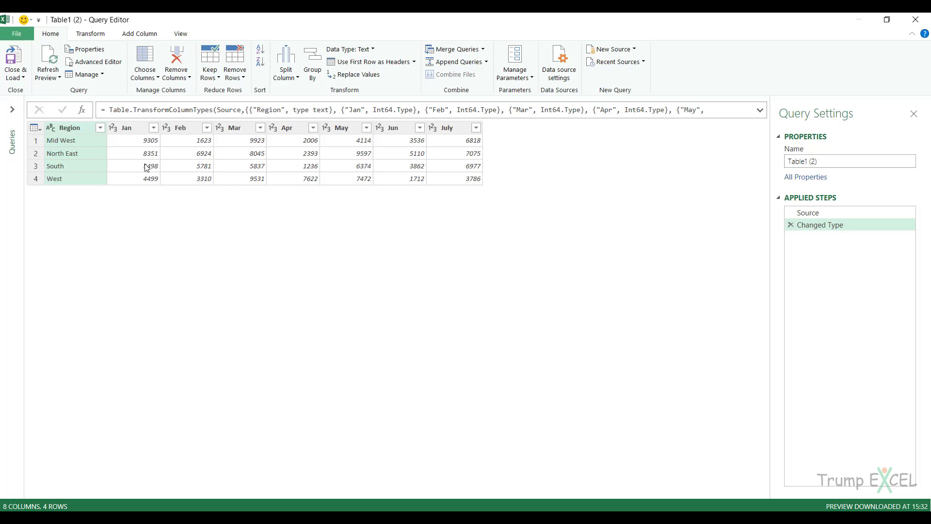
Compare the unpivot commands offered for the Region column and for the Jan through July columns.
right_click(69, 130)
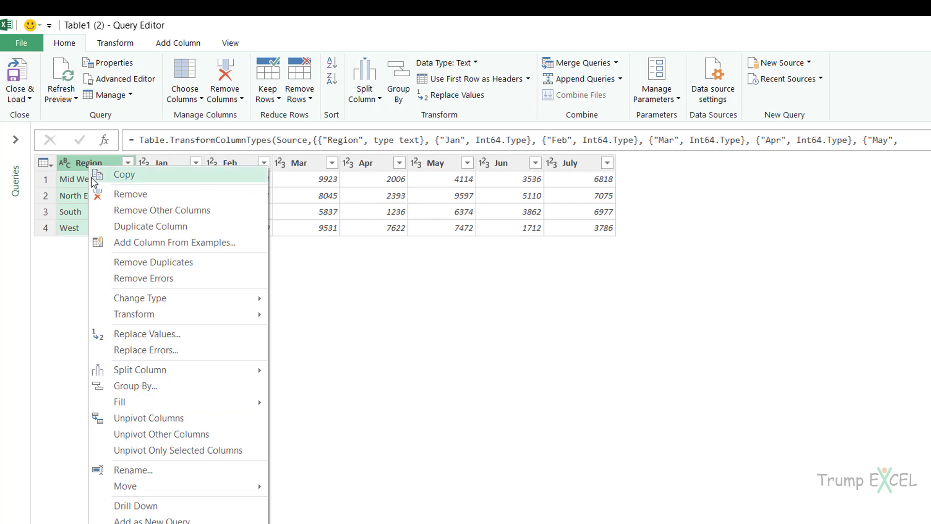
left_click(74, 281)
left_click(169, 163)
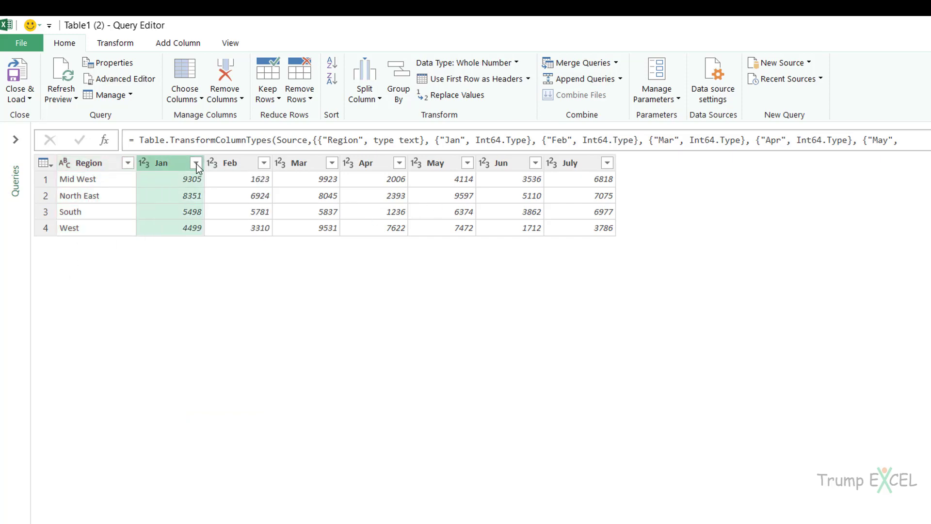
left_click(569, 163, "shift")
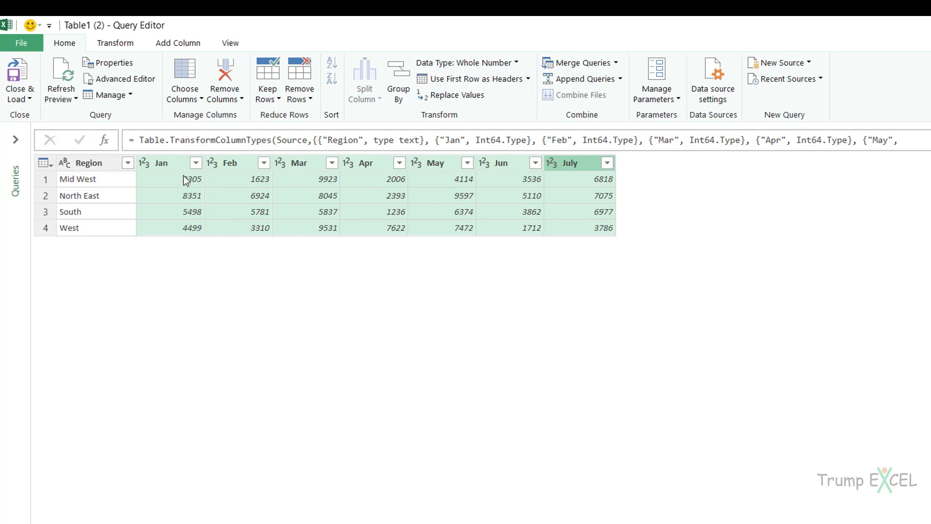
left_click(95, 170)
right_click(96, 171)
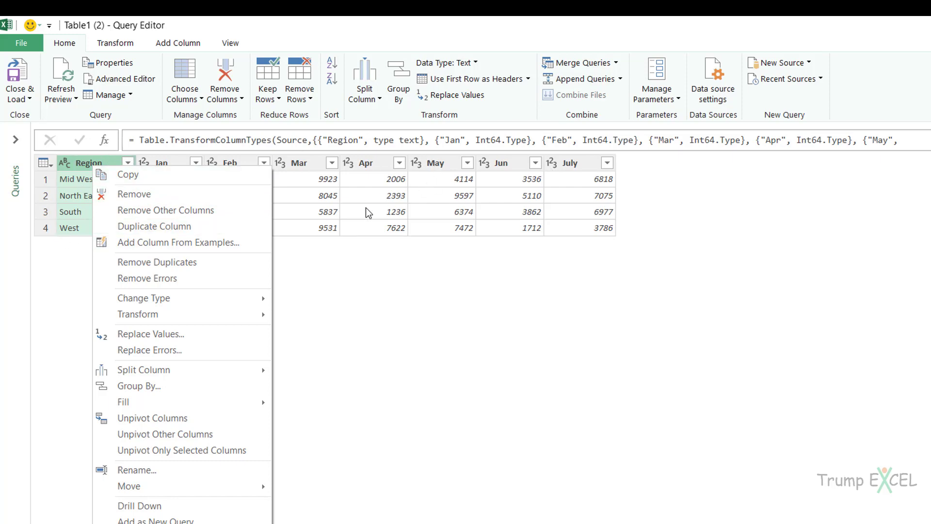
left_click(353, 284)
left_click(155, 163)
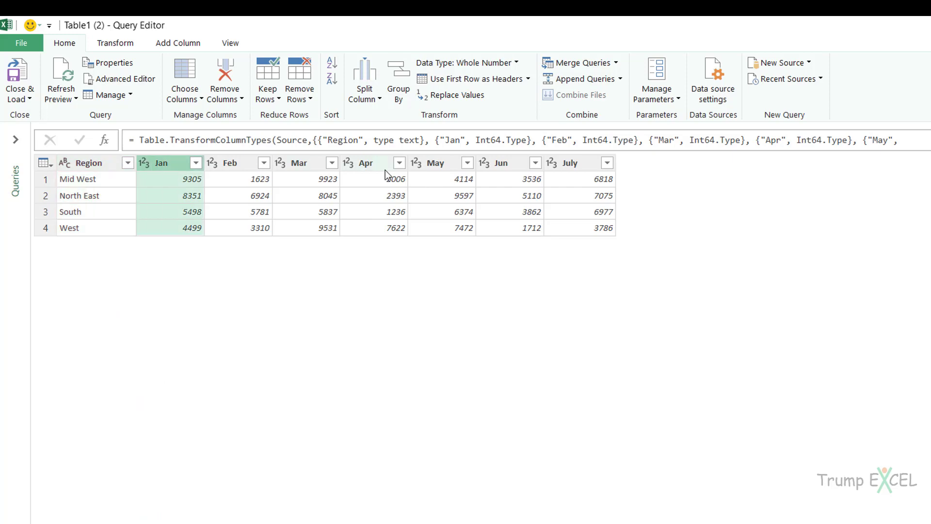
left_click(565, 168, "shift")
right_click(571, 165)
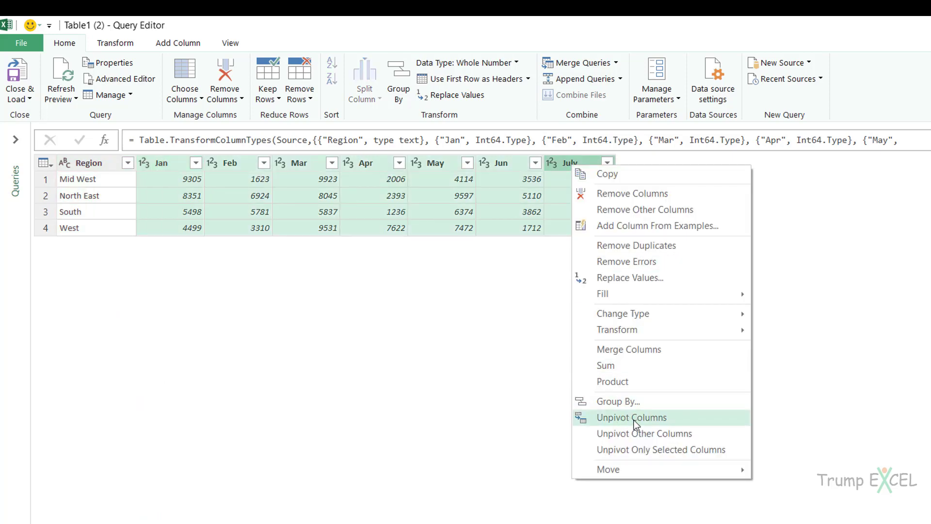
left_click(446, 346)
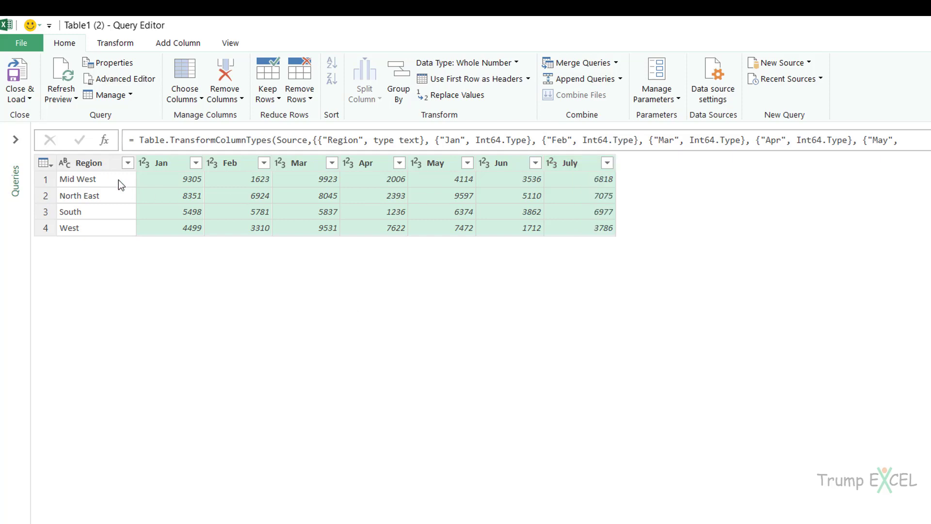
Try unpivoting every column other than Region in the query.
left_click(102, 170)
right_click(97, 162)
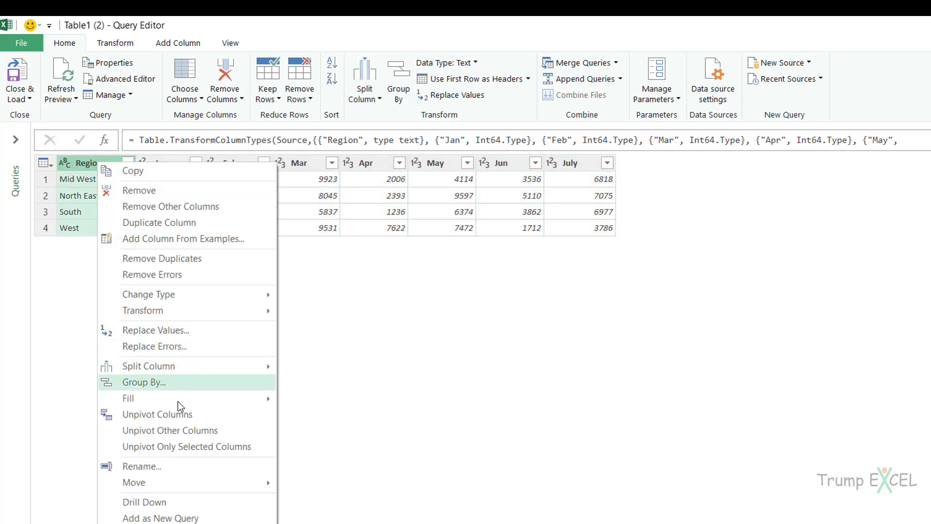
left_click(161, 431)
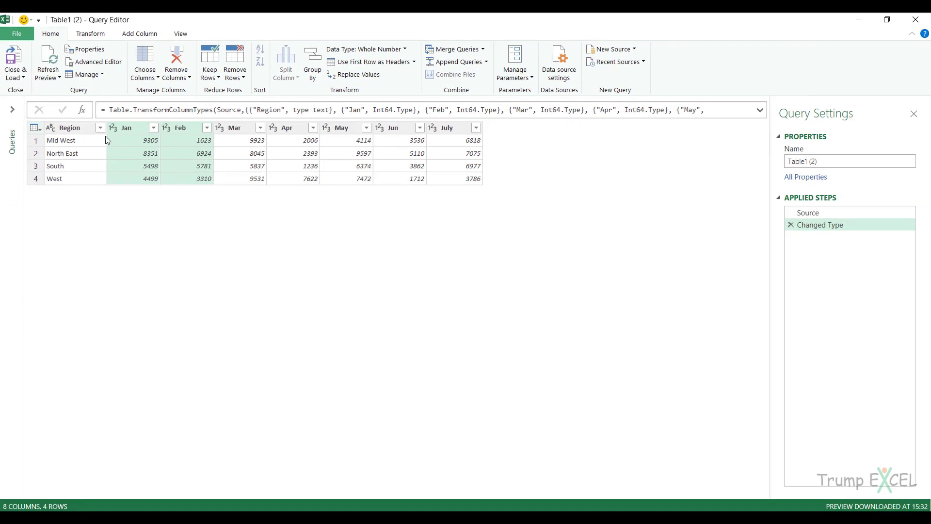
Try Unpivot Columns on the whole set of month columns from Jan through July.
left_click(69, 128)
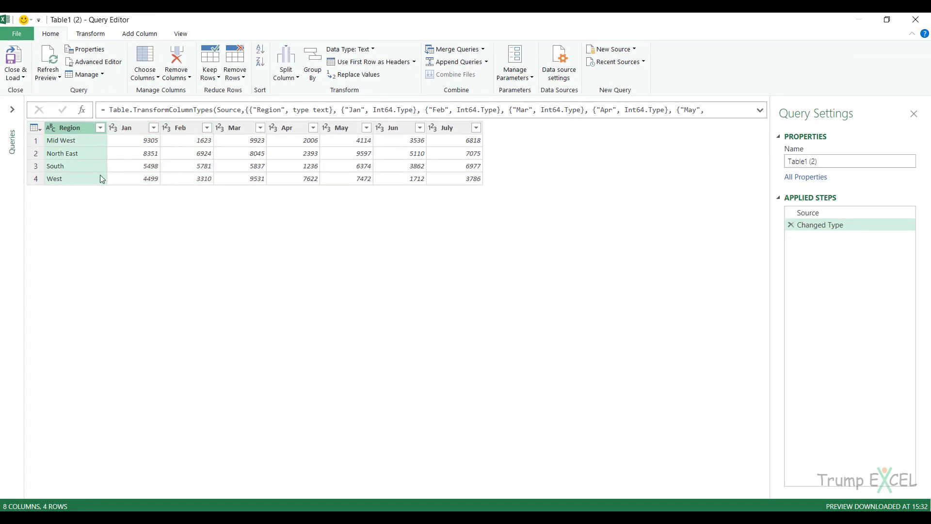
left_click(134, 128)
left_click(450, 128, "shift")
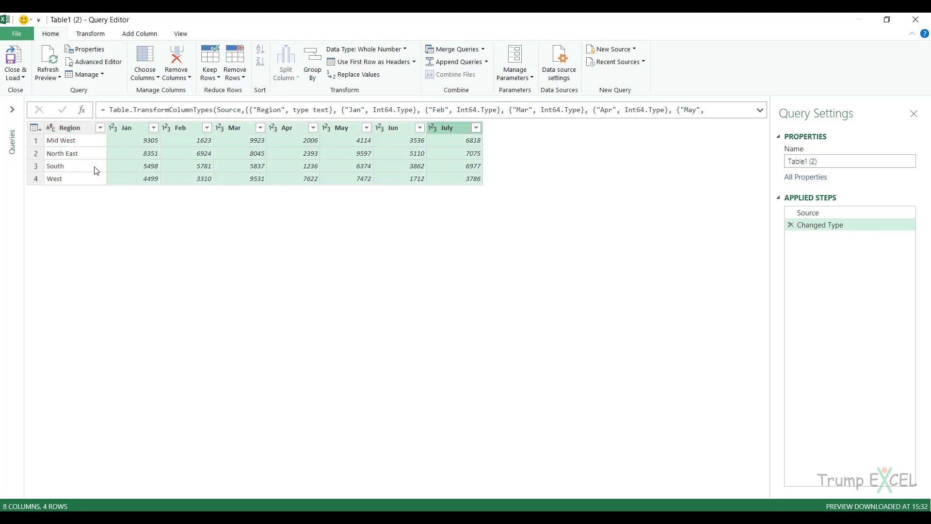
right_click(443, 127)
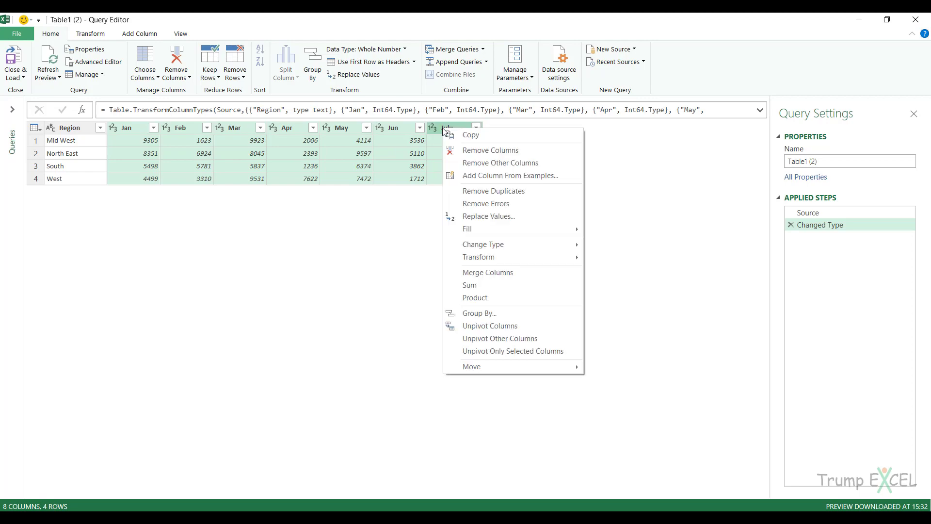
left_click(499, 326)
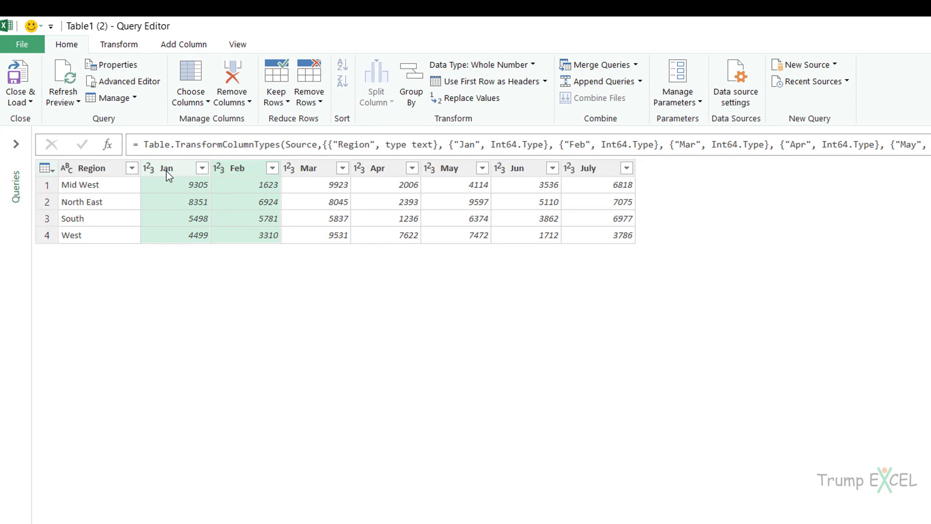
left_click(167, 171)
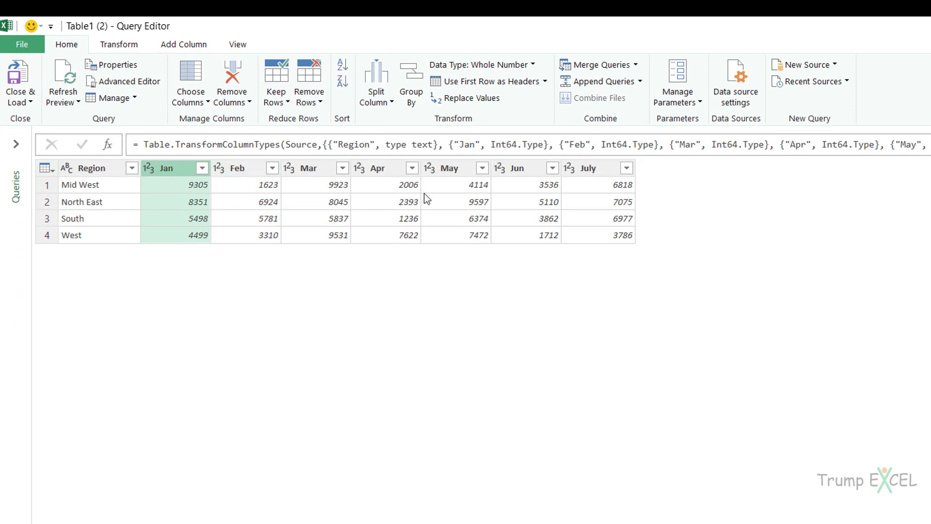
left_click(572, 169, "shift")
right_click(603, 171)
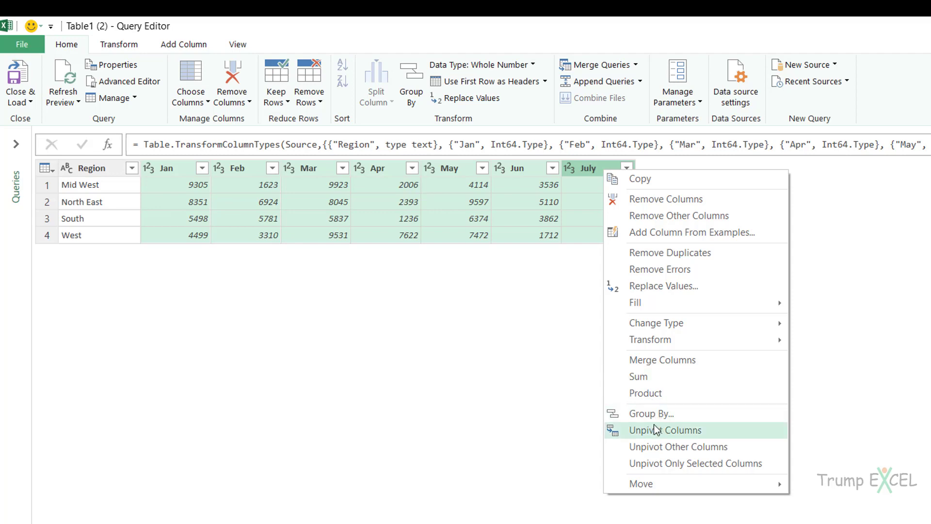
left_click(266, 283)
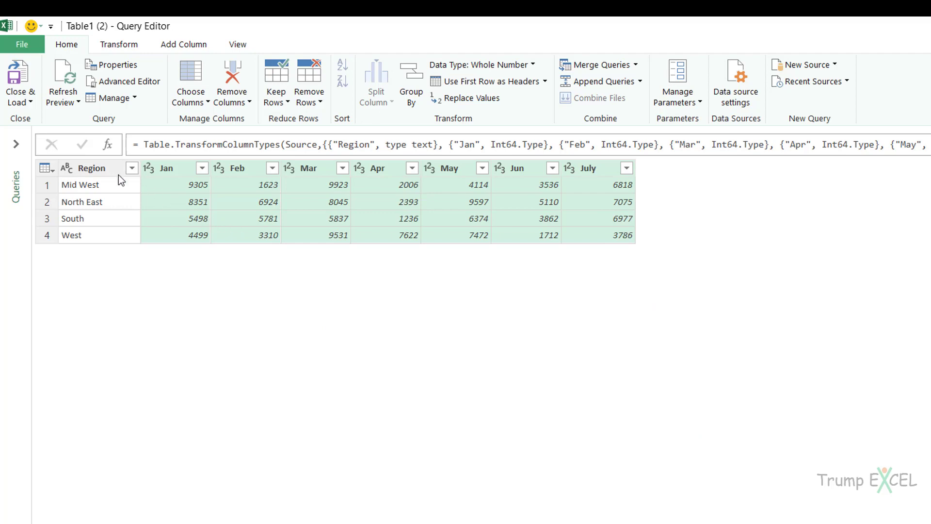
Unpivot all columns other than Region and load the query result into a new worksheet.
right_click(92, 170)
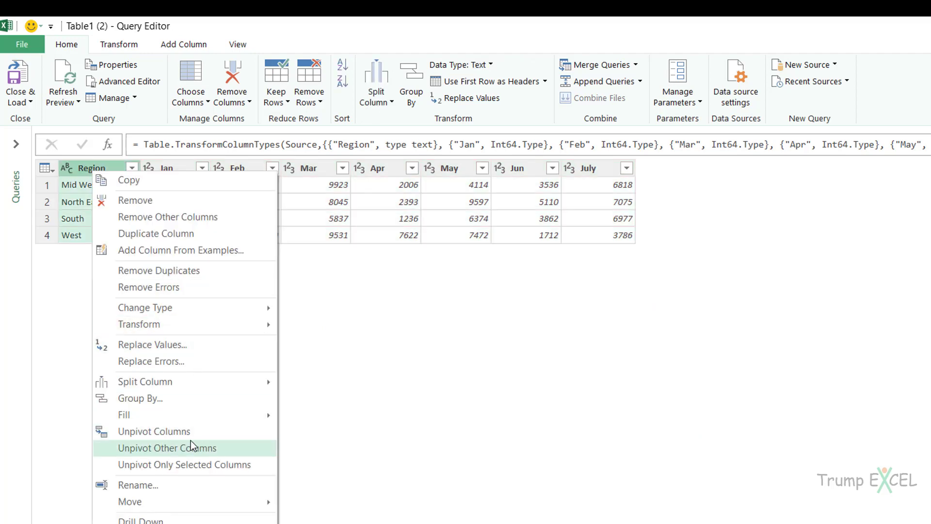
left_click(201, 448)
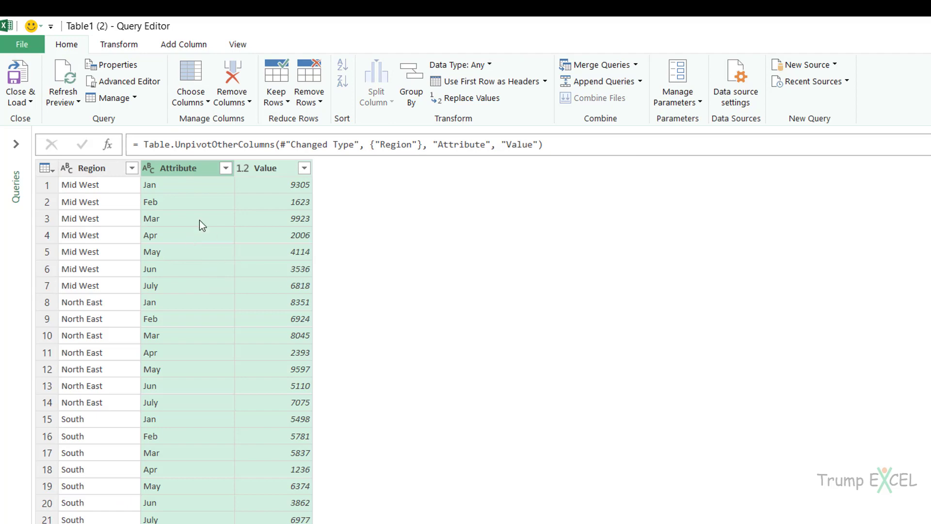
left_click(18, 77)
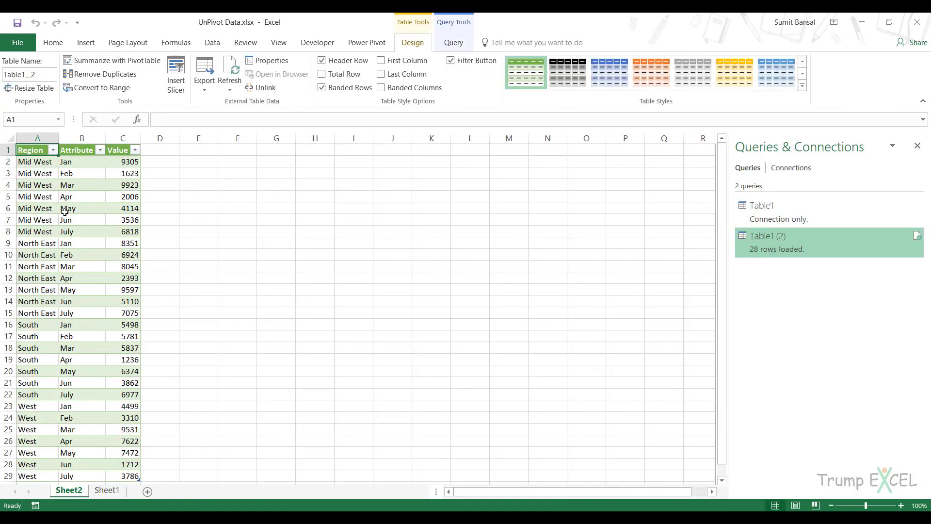
Create a PivotTable on a new worksheet from the loaded unpivoted table.
left_click(64, 208)
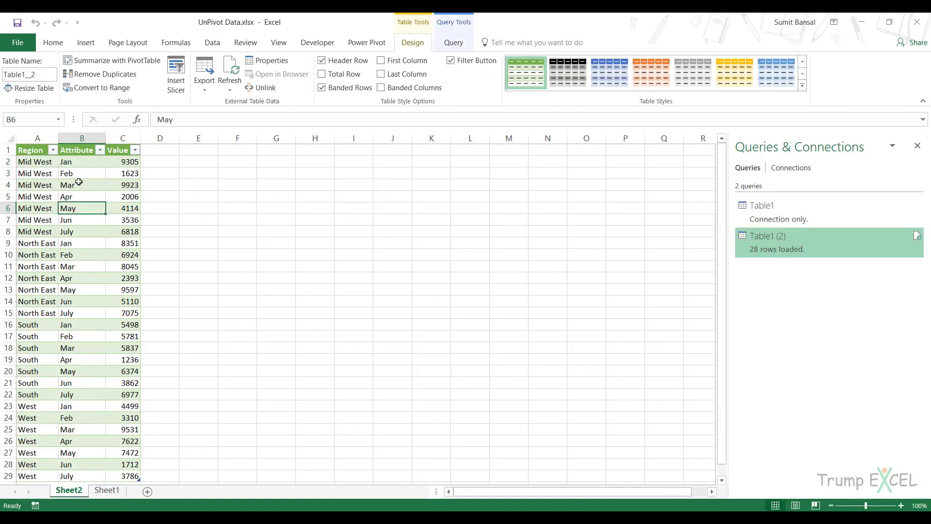
left_click(85, 43)
left_click(19, 68)
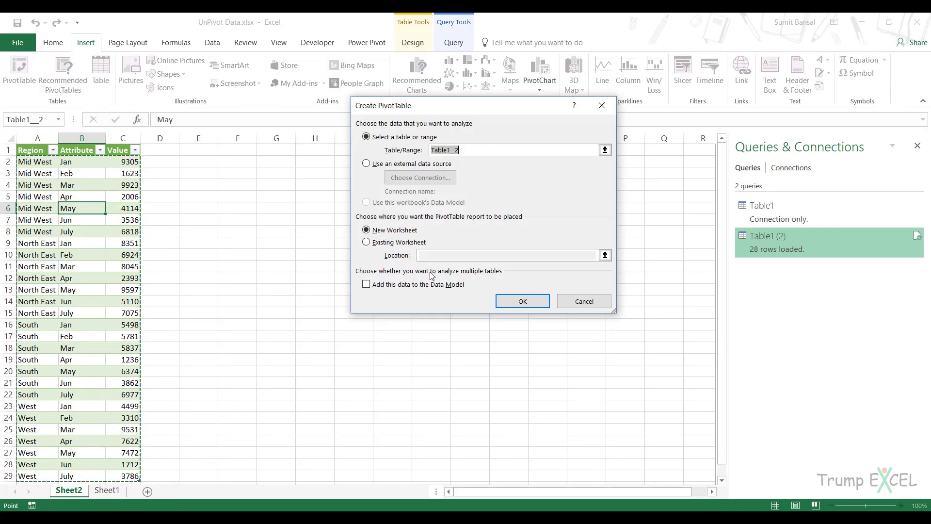
left_click(519, 298)
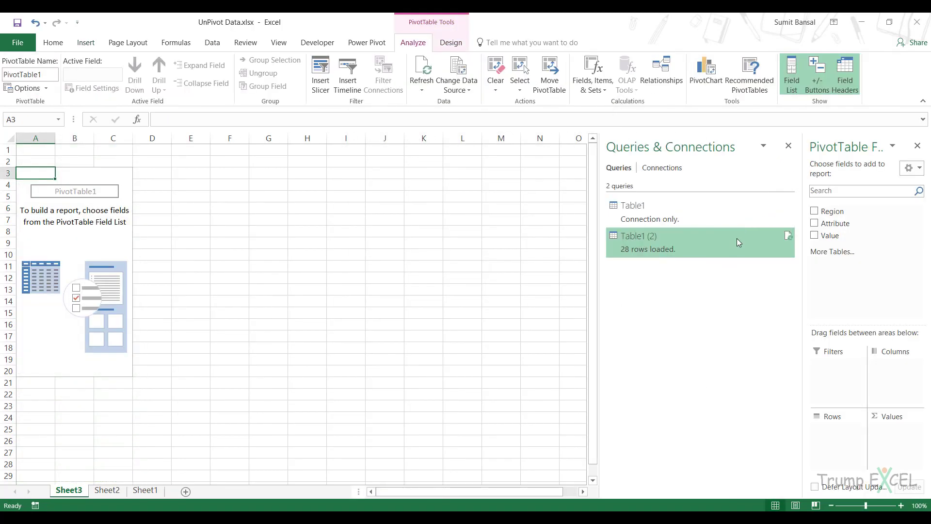
Summarize Value by Region in the PivotTable, swap the row field to Attribute, and clear the rows area.
left_click_drag(832, 211, 827, 442)
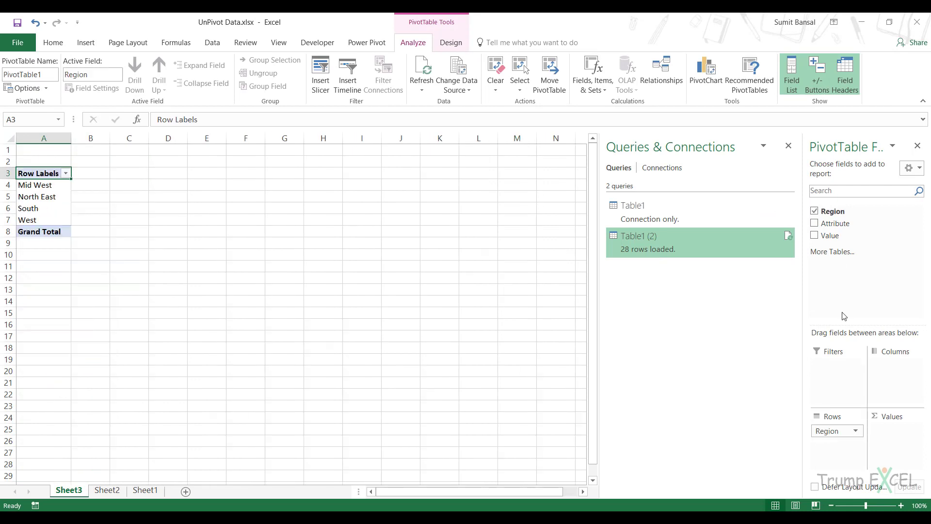
left_click_drag(830, 236, 892, 430)
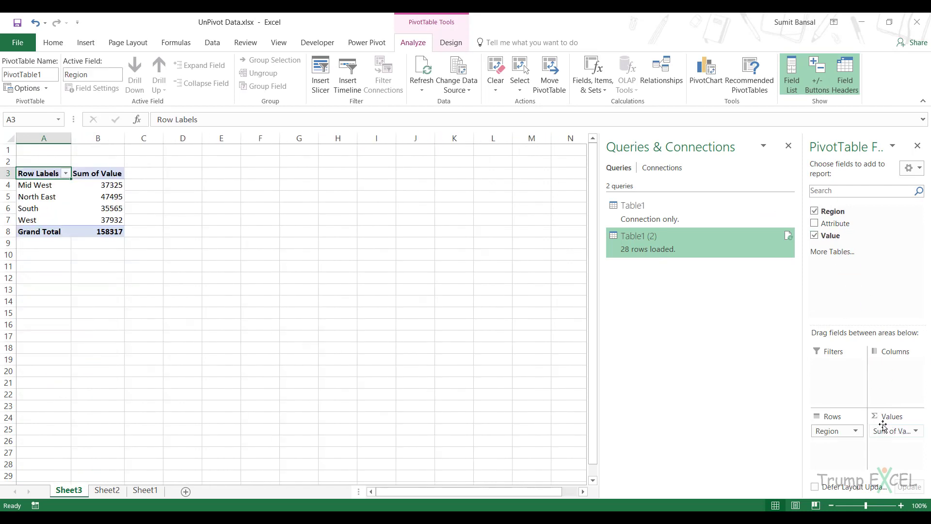
mouse_move(826, 429)
left_mouse_down()
mouse_move(868, 280)
mouse_move(858, 250)
mouse_move(834, 453)
mouse_move(831, 435)
left_mouse_up()
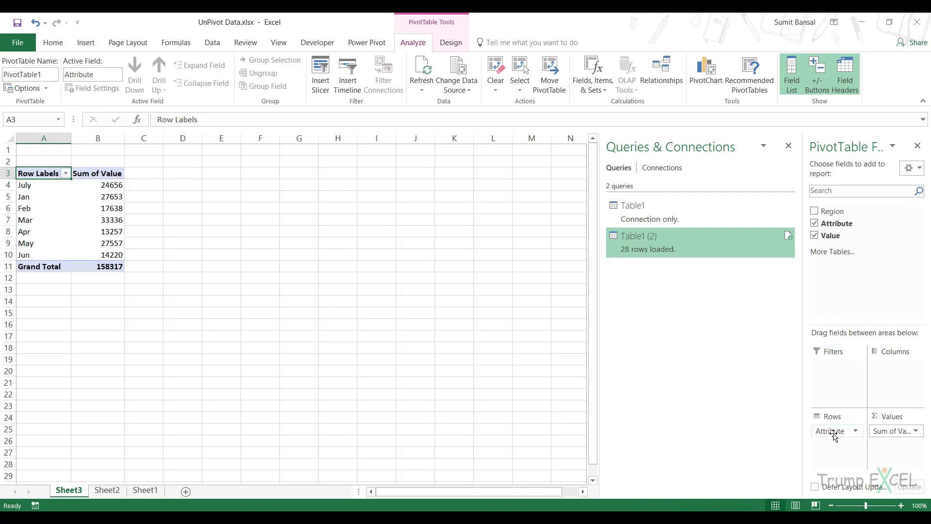
left_click_drag(833, 435, 463, 421)
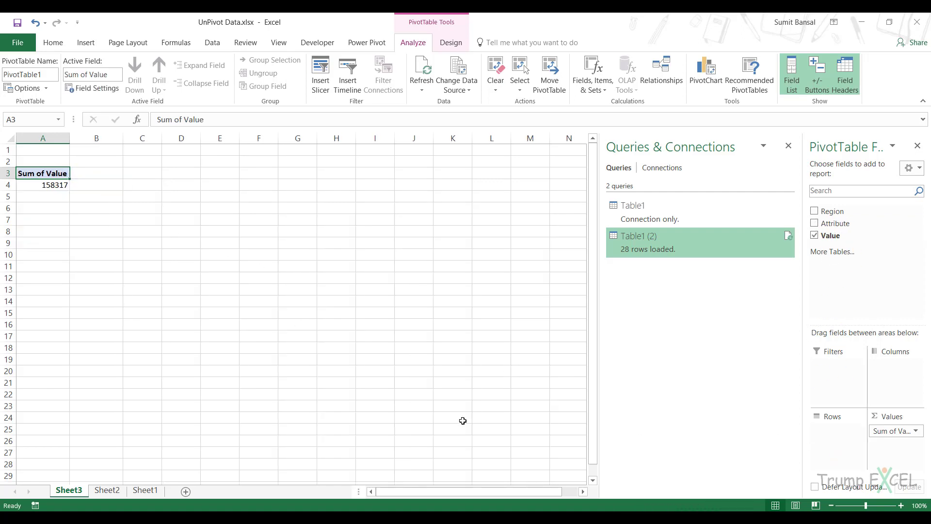
Delete the PivotTable worksheet Sheet3.
right_click(75, 494)
left_click(122, 363)
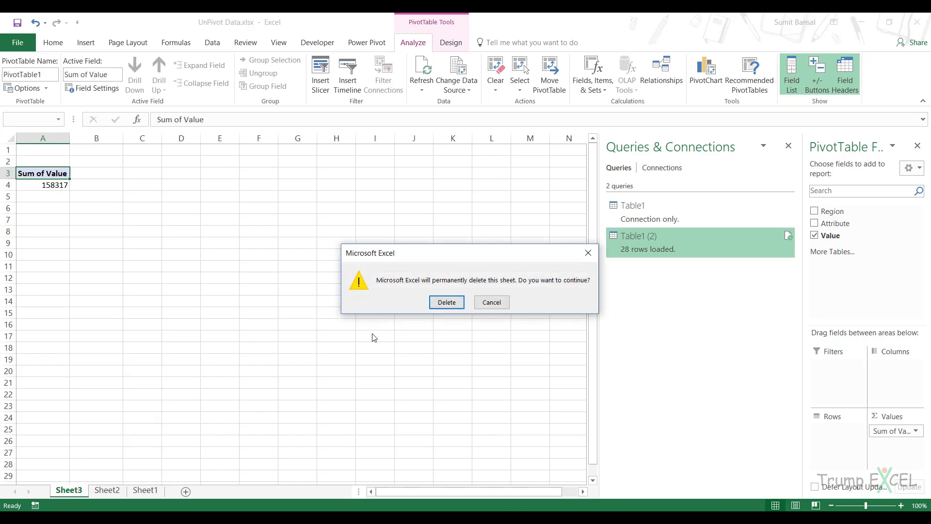
left_click(445, 302)
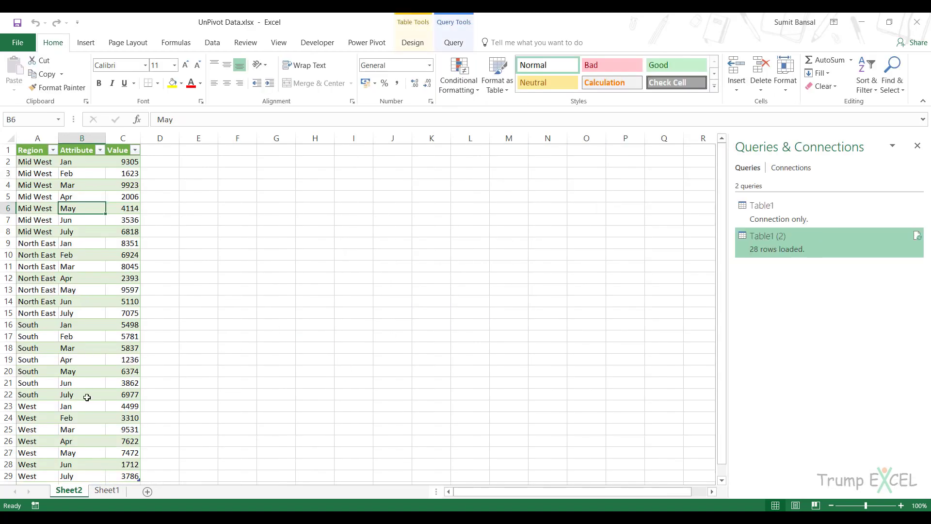
Insert a blank column between Region and Jan in the source table on Sheet1.
left_click(106, 491)
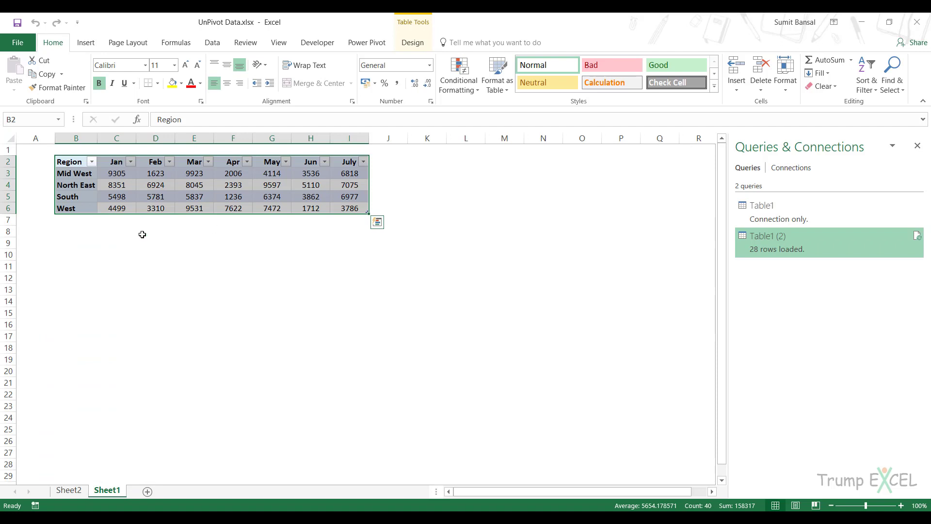
left_click(128, 187)
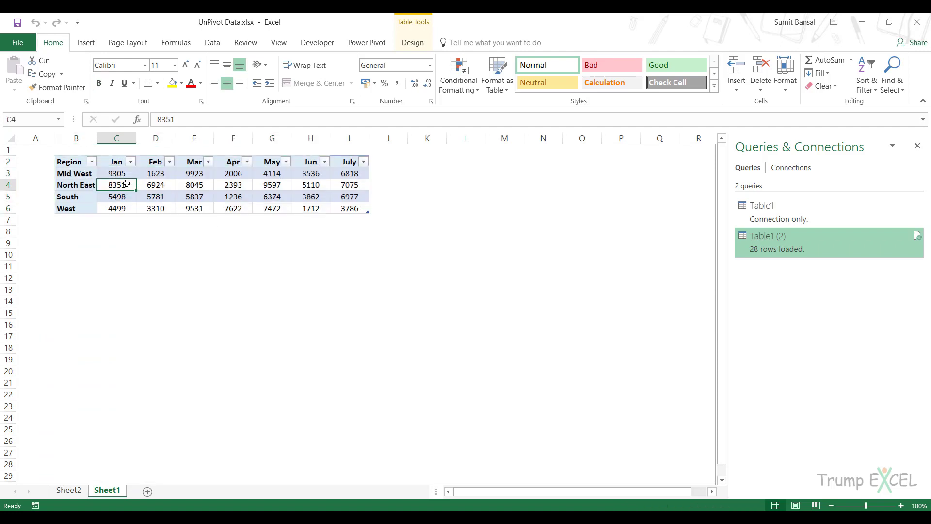
right_click(113, 140)
left_click(141, 225)
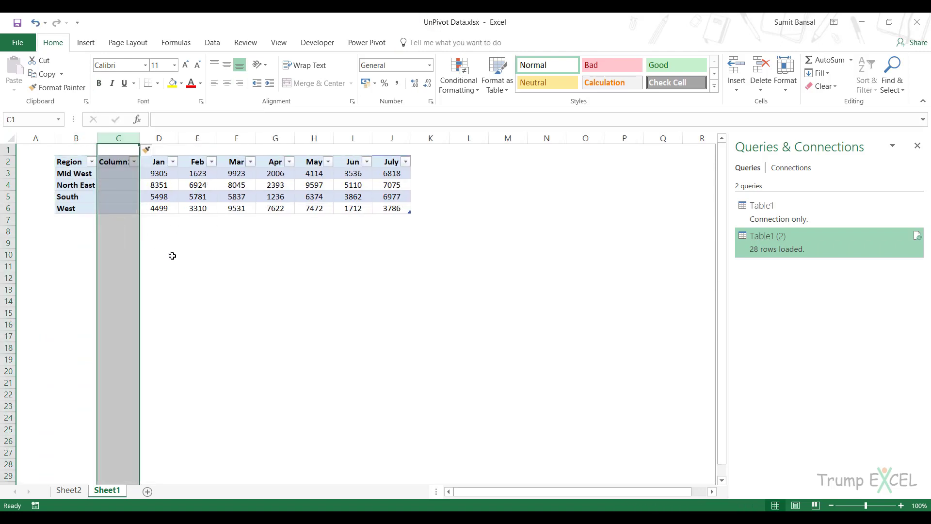
Rename the header of the blank column beside Region to Code.
double_click(112, 162)
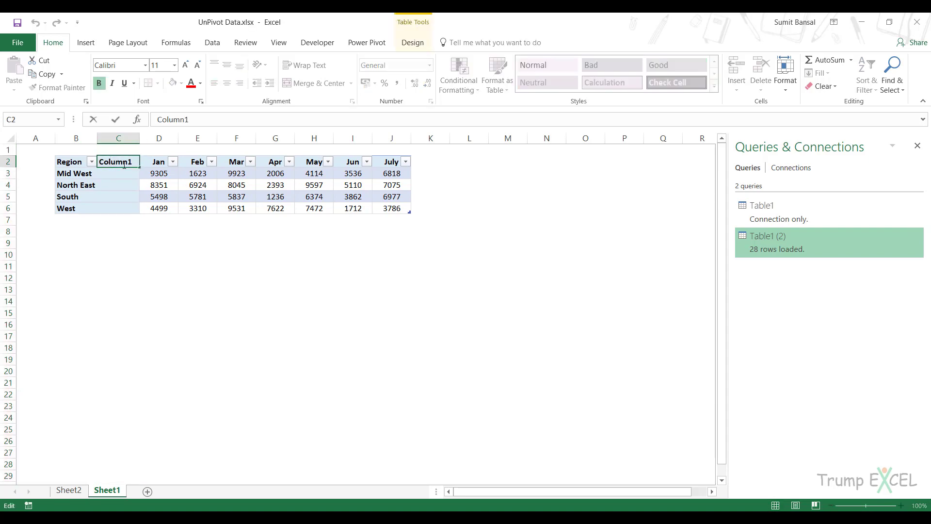
key("BackSpace")
key("BackSpace")
key("BackSpace")
key("BackSpace")
key("BackSpace")
key("BackSpace")
key("BackSpace")
type("Code")
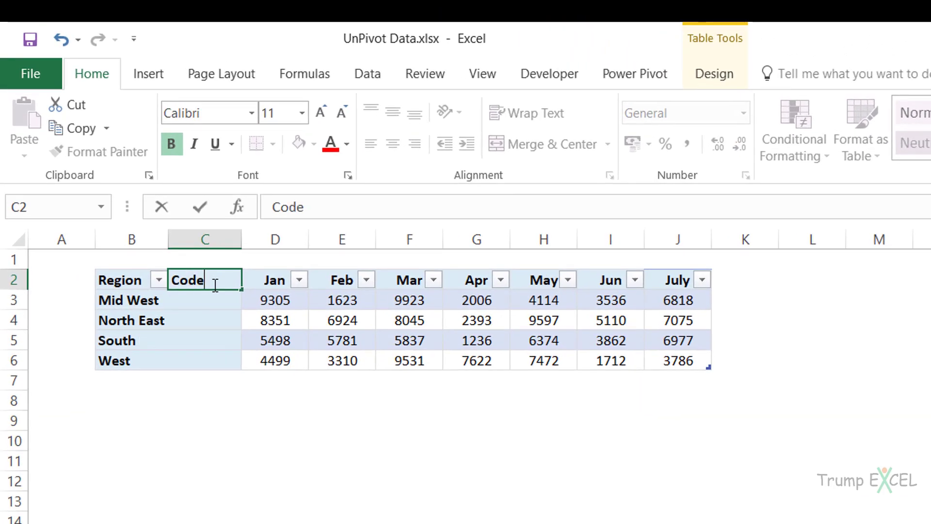
key("Return")
Fill the Code column with MW, NE, S and W for the Mid West, North East, South and West rows.
type("MW")
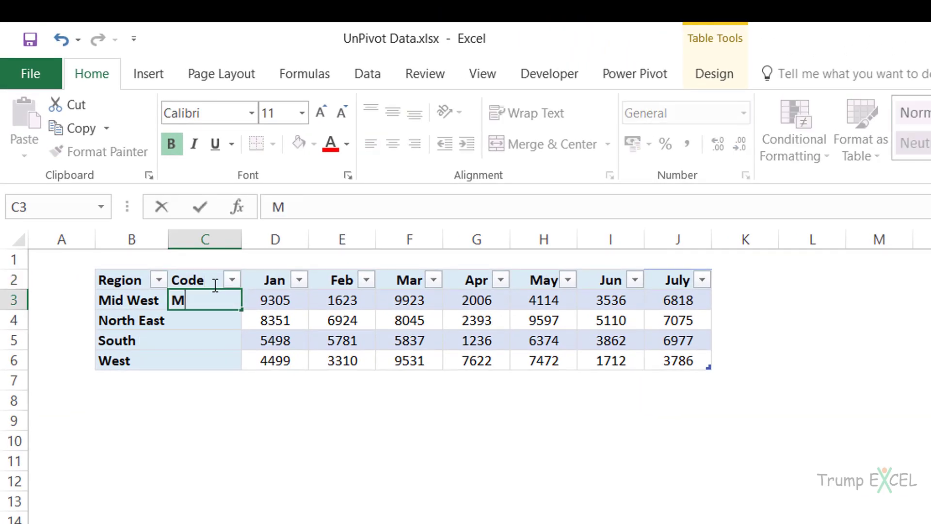
key("Return")
type("NE")
key("Return")
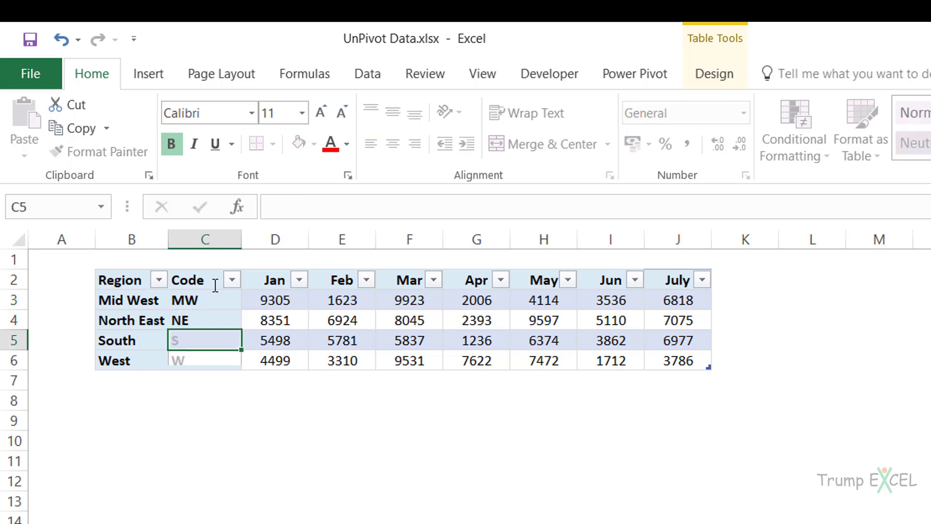
type("S")
key("Return")
type("W")
key("Return")
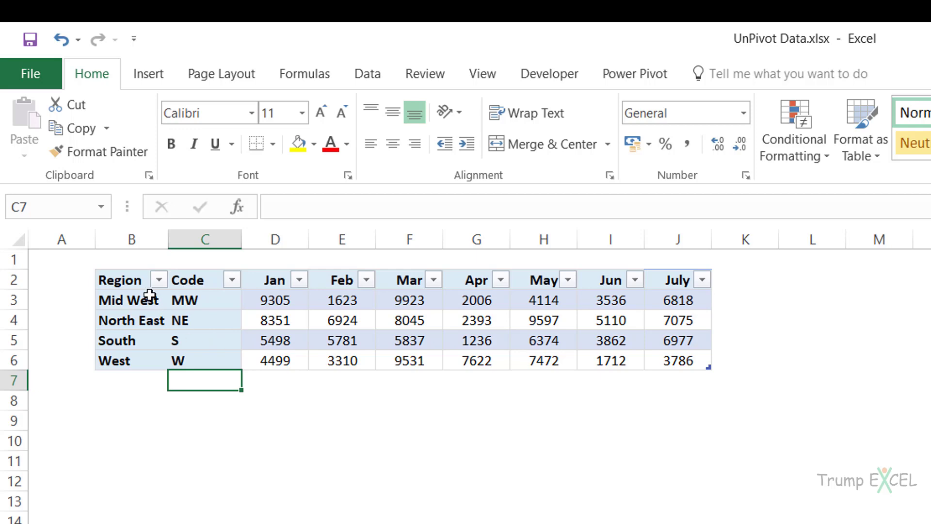
Refresh the unpivoted query table on Sheet2 to pull in the source table's Code column.
left_click_drag(130, 281, 188, 359)
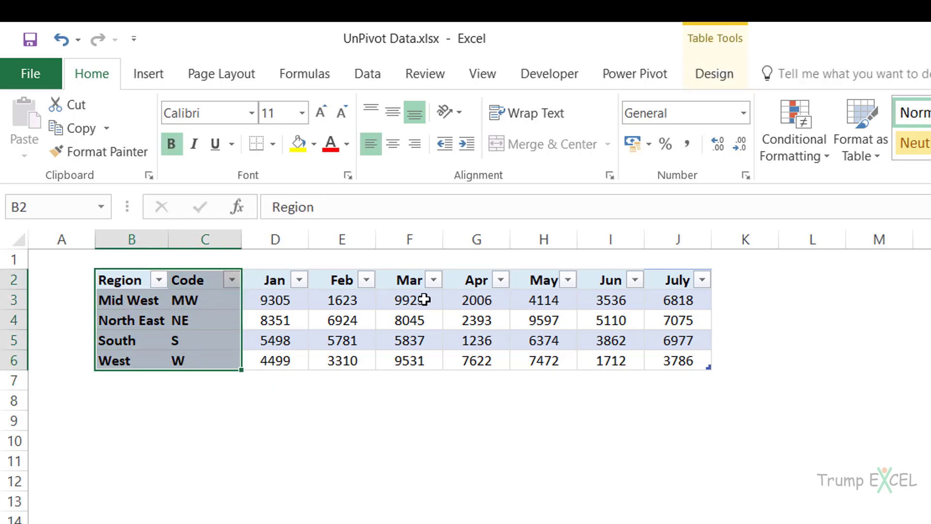
left_click_drag(129, 305, 187, 301)
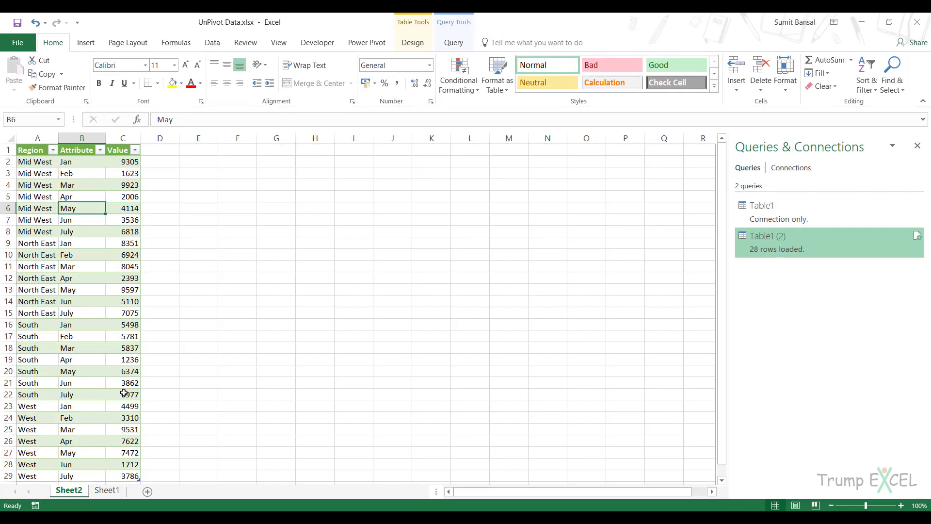
right_click(79, 187)
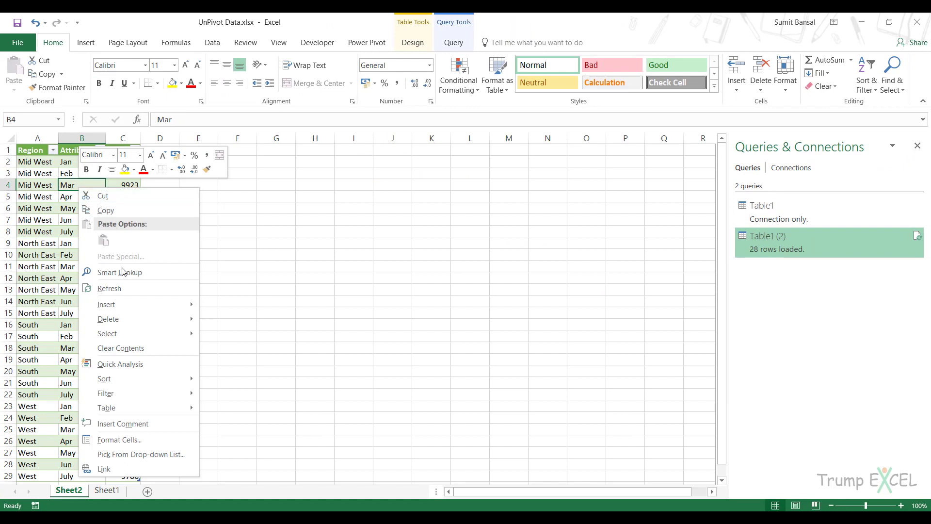
left_click(110, 288)
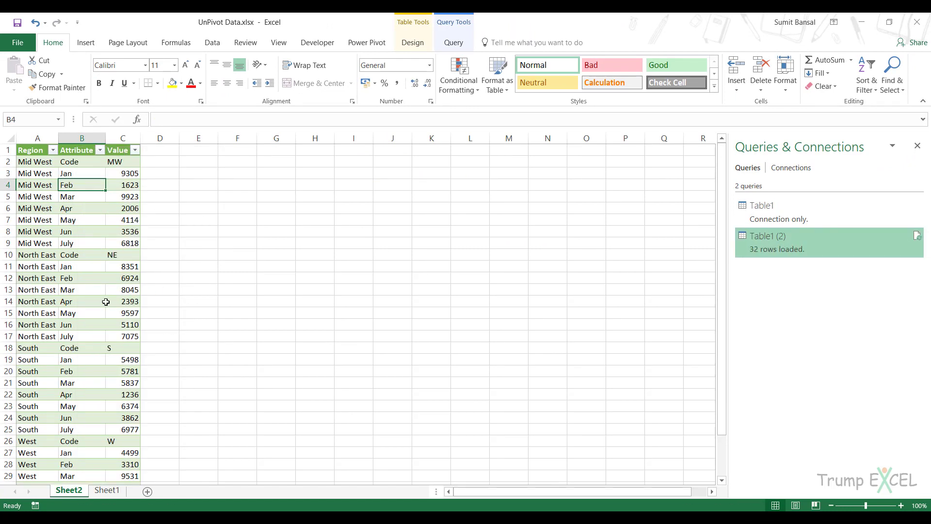
Open the Table1 (2) query at its Changed Type step and bring up the column commands for Jan through July.
double_click(784, 248)
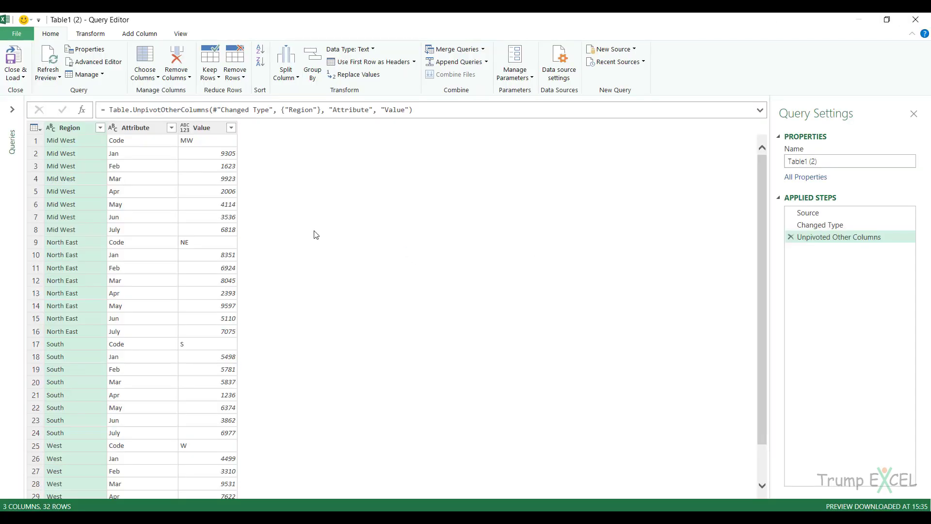
left_click(802, 226)
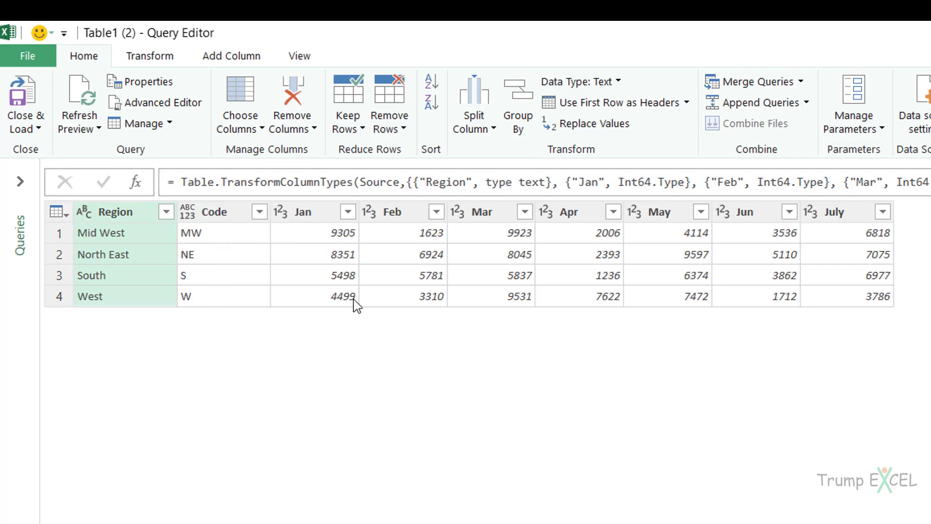
left_click(309, 217)
left_click(834, 212, "shift")
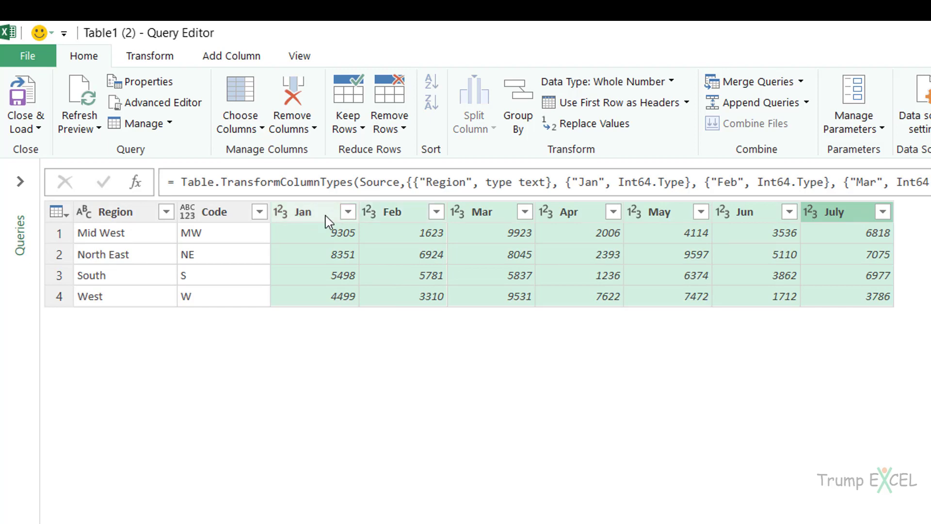
right_click(768, 219)
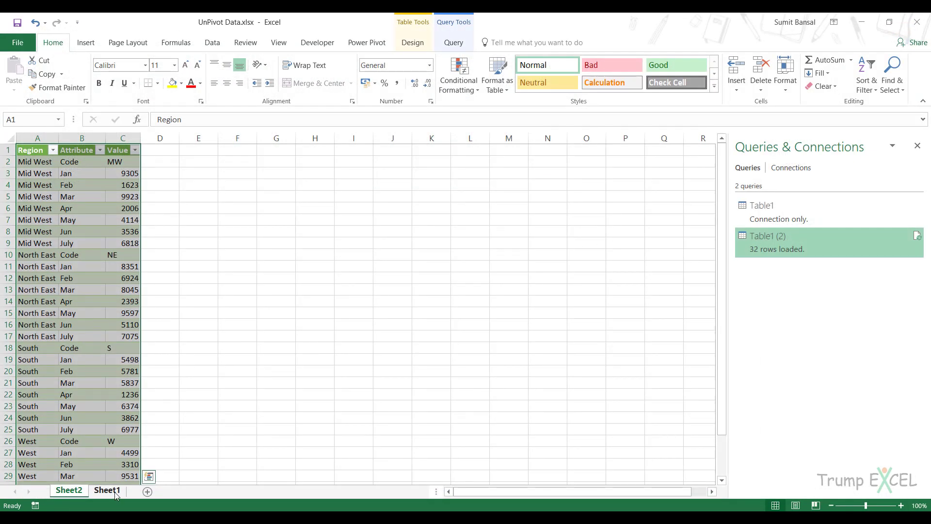
Delete the Code column from the source table on Sheet1.
left_click(109, 490)
left_click(111, 144)
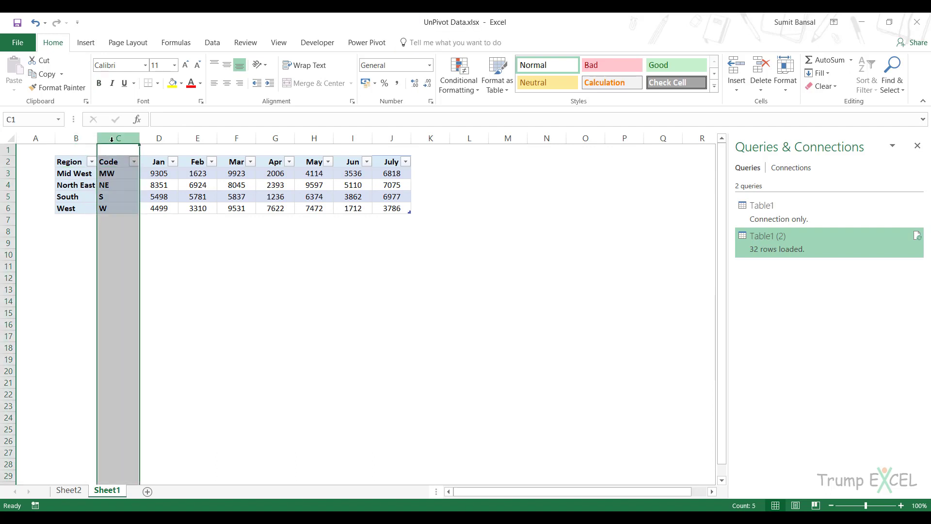
right_click(112, 142)
left_click(118, 237)
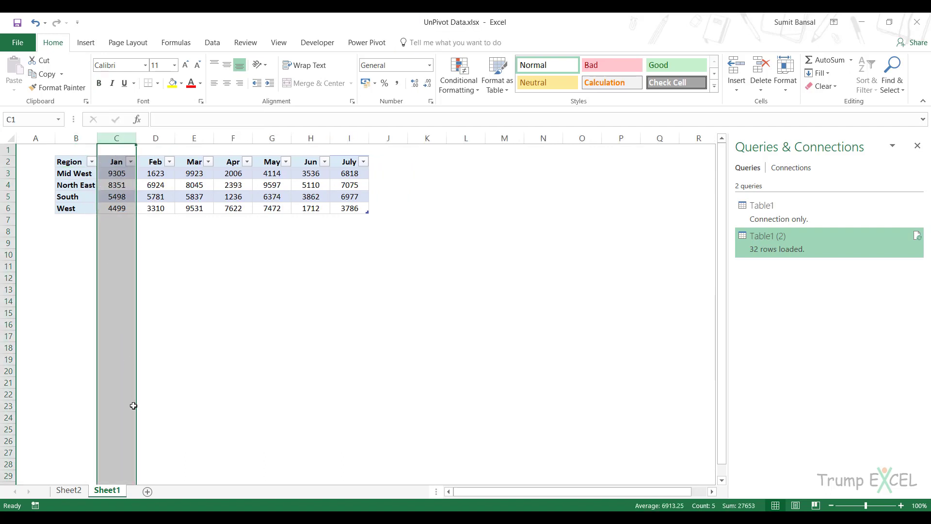
Delete Sheet2, which holds the unpivoted query table.
left_click(69, 490)
right_click(75, 491)
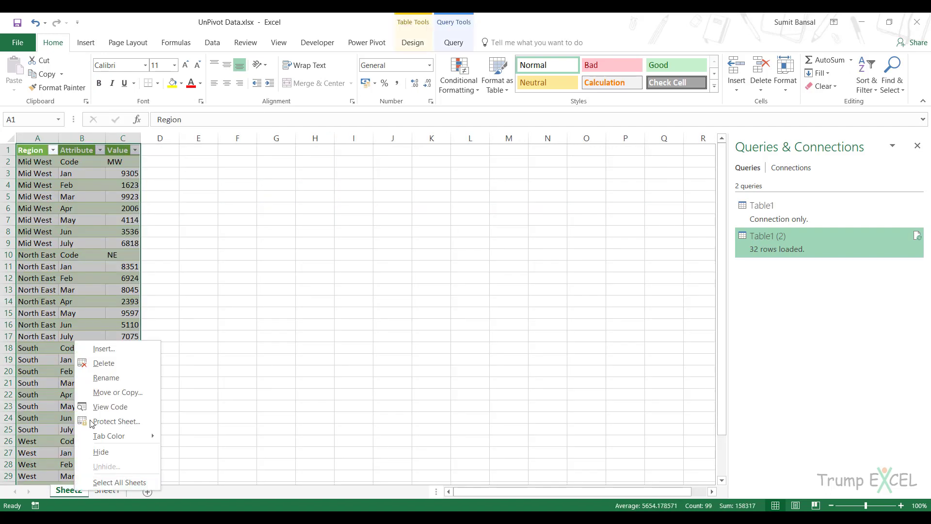
left_click(97, 363)
left_click(445, 301)
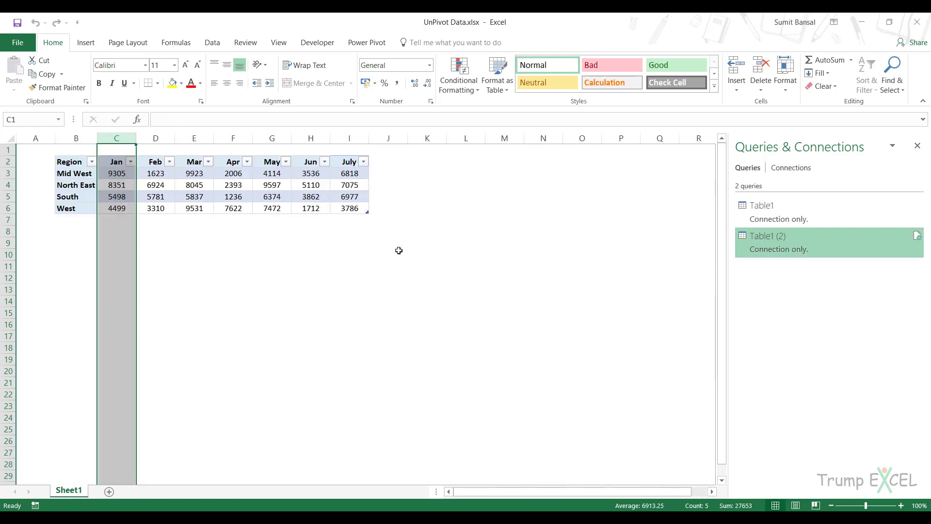
Load the Region-by-month source table into the Query Editor as a new query.
left_click(233, 174)
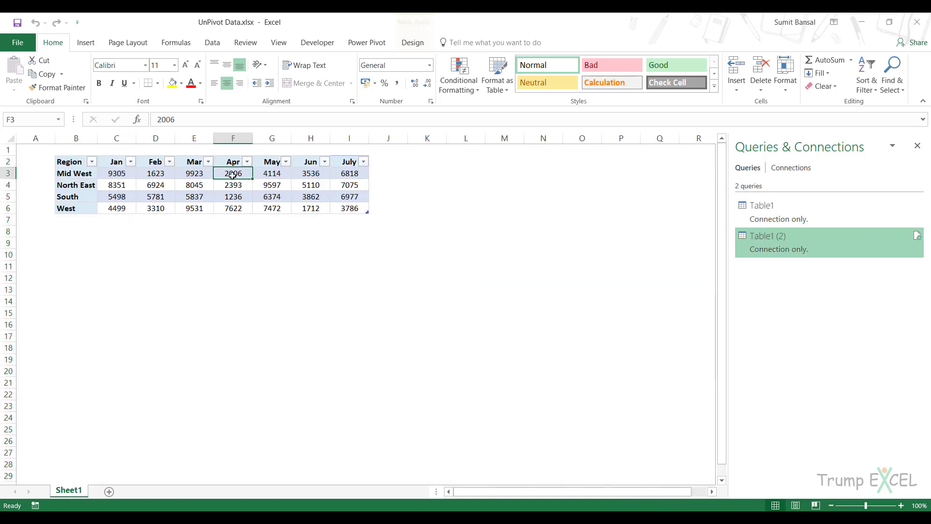
left_click(212, 42)
left_click(116, 72)
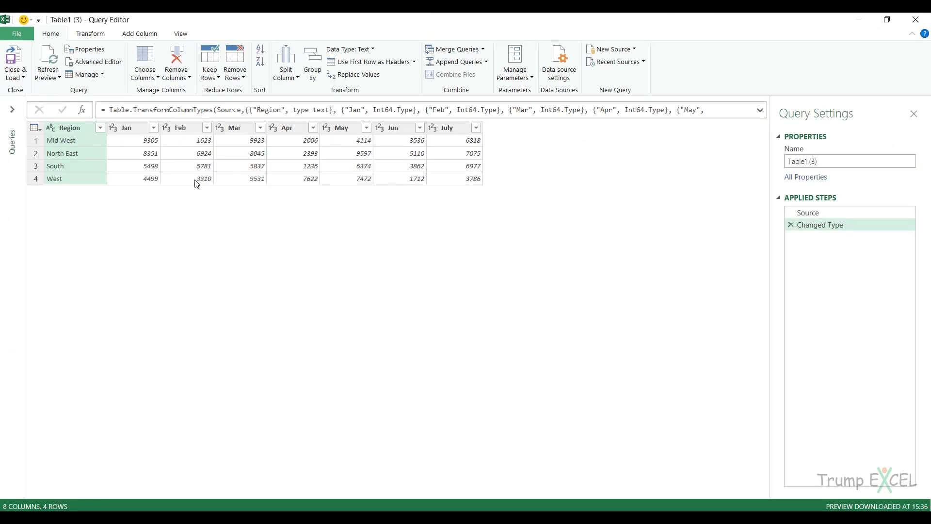
Unpivot only the selected Jan through July columns and load the result to a new worksheet.
left_click(131, 130)
left_click(446, 131, "shift")
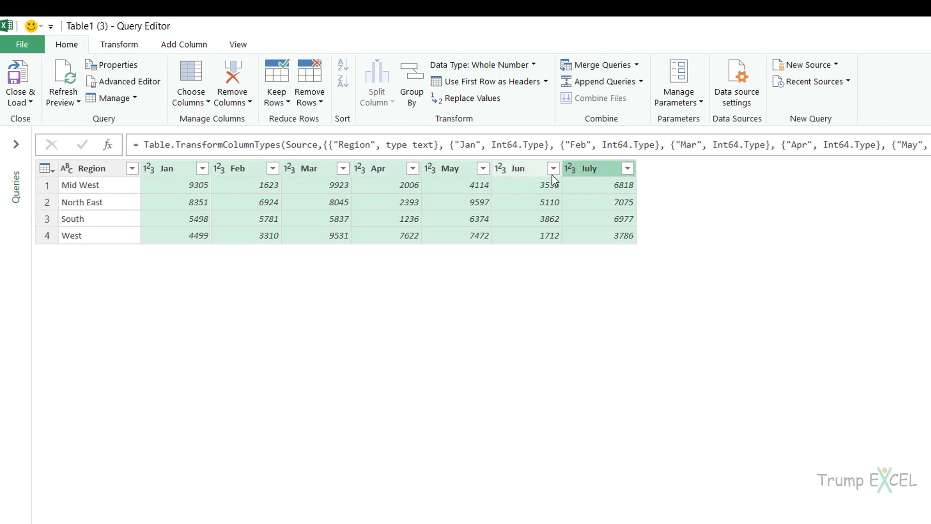
right_click(587, 170)
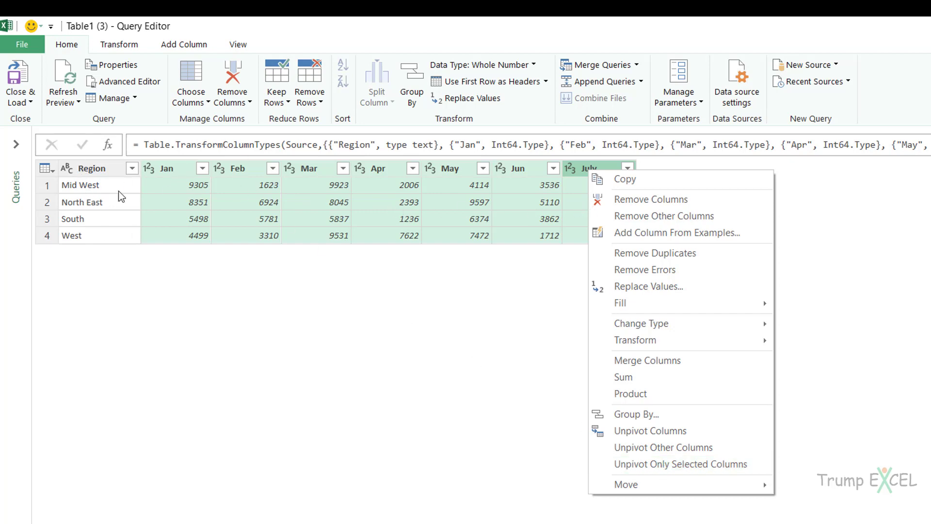
left_click(620, 466)
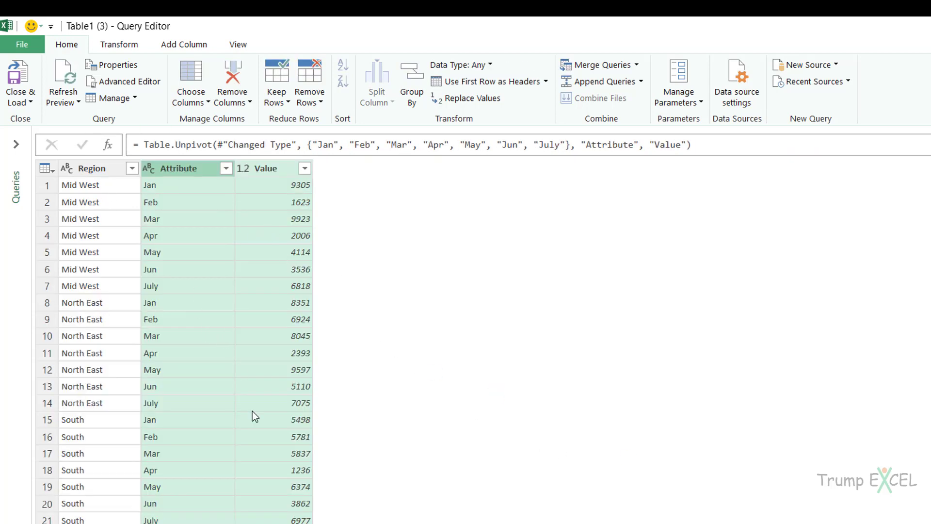
left_click(18, 73)
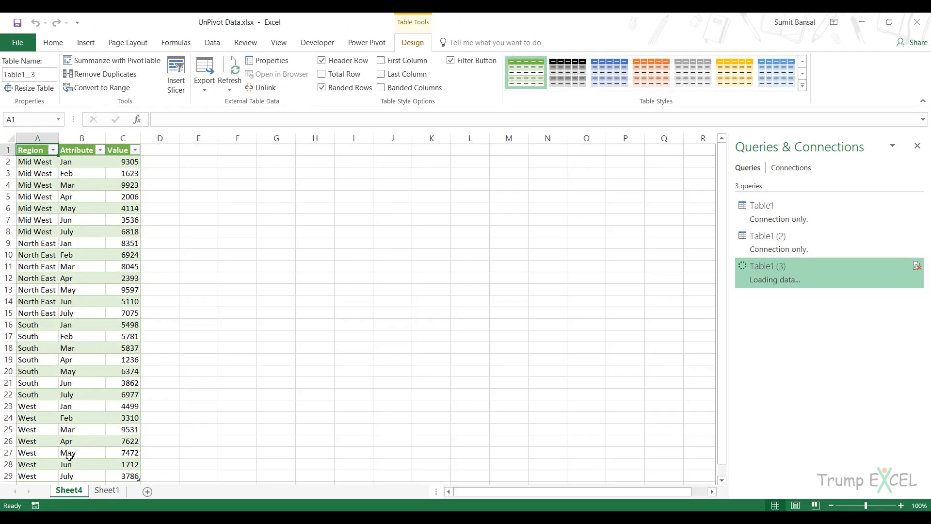
Insert a blank column between Region and Jan in the source table on Sheet1.
left_click(107, 490)
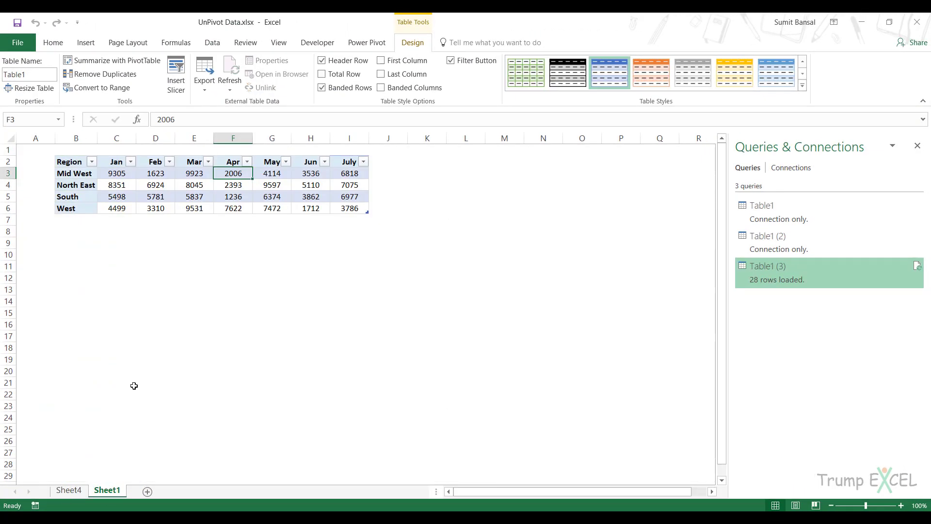
left_click(117, 138)
right_click(117, 140)
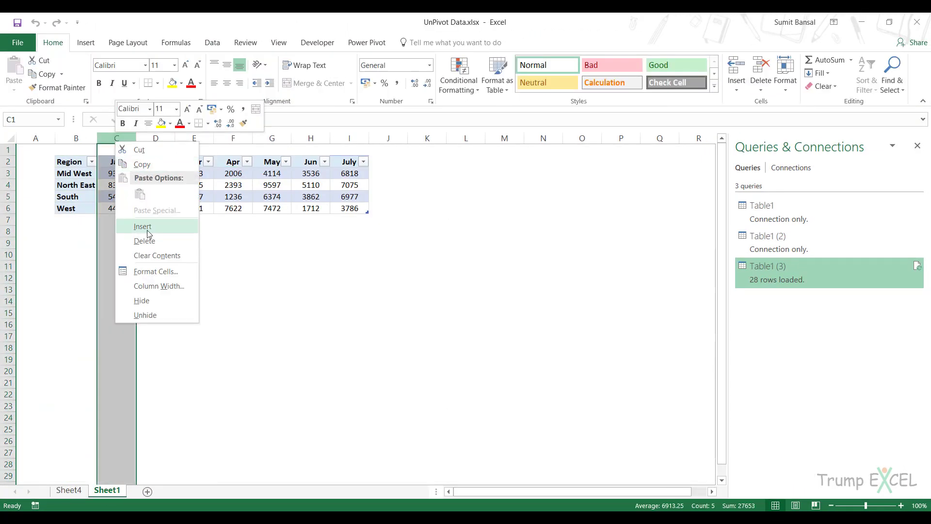
left_click(142, 229)
Rename the new column's header to Codes.
double_click(121, 161)
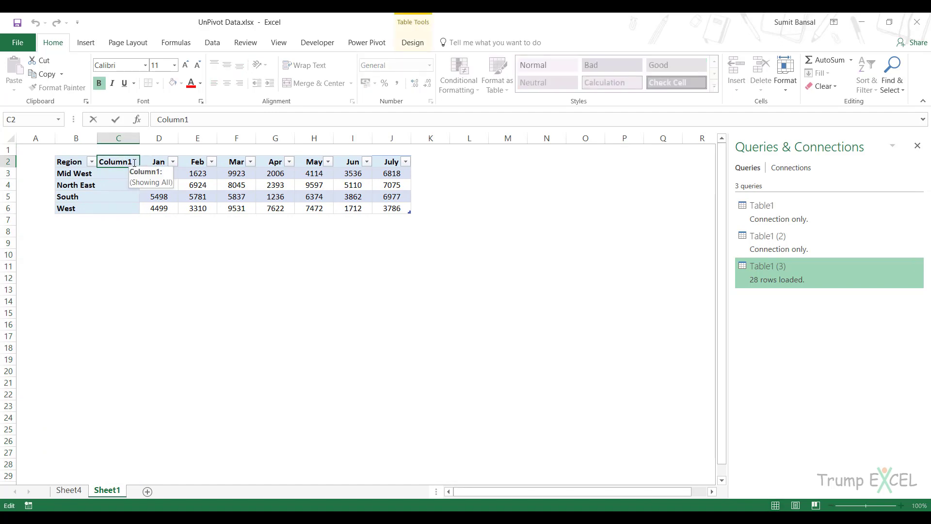
key("BackSpace")
key("BackSpace")
key("BackSpace")
key("BackSpace")
key("BackSpace")
key("BackSpace")
key("BackSpace")
type("Codes")
key("Return")
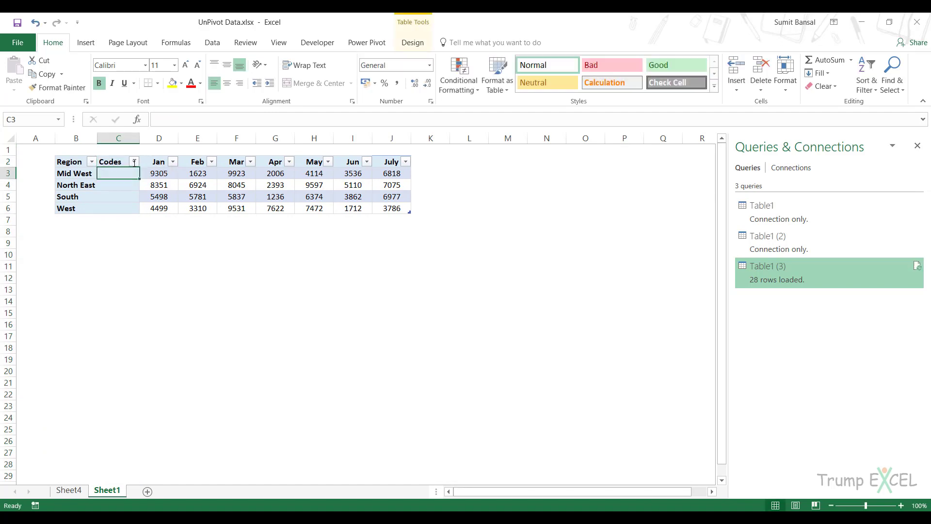
Fill the Codes column with MW, NE, S and W for the Mid West, North East, South and West rows.
type("MW")
key("Return")
type("NE")
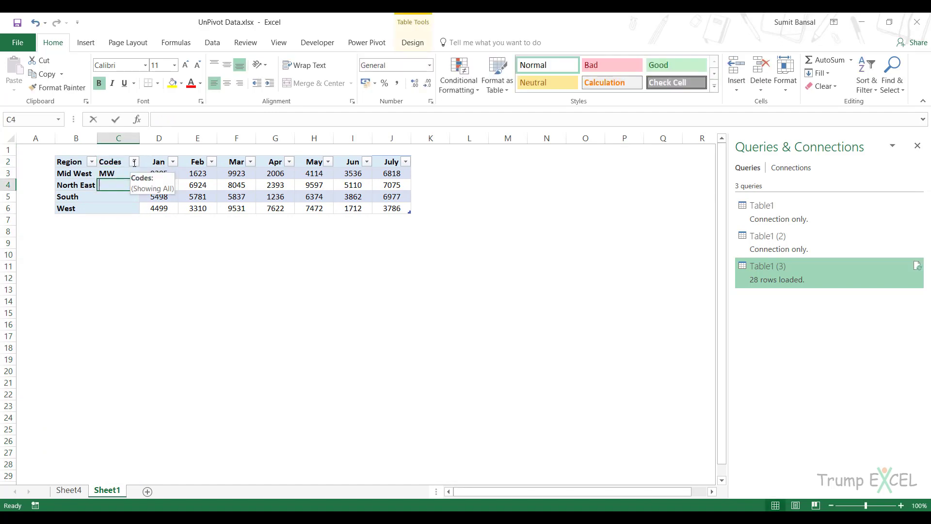
key("Return")
type("S")
key("Return")
type("W")
key("Return")
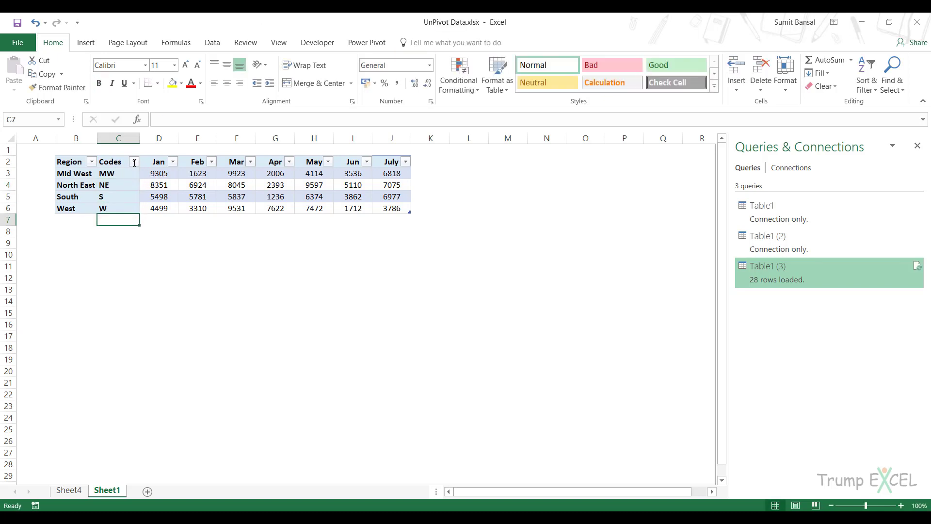
Refresh the unpivoted table on Sheet4 and compare its Region and Codes columns with the source table on Sheet1.
left_click(68, 491)
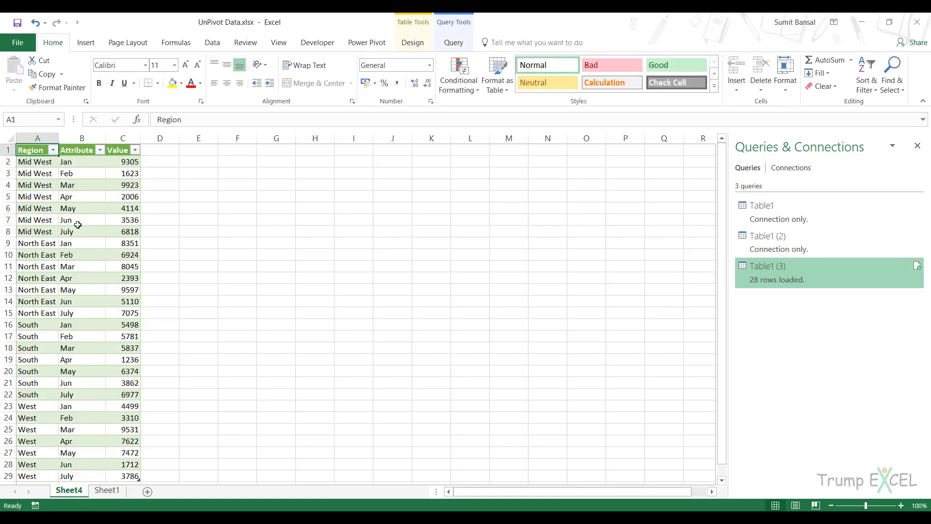
right_click(76, 188)
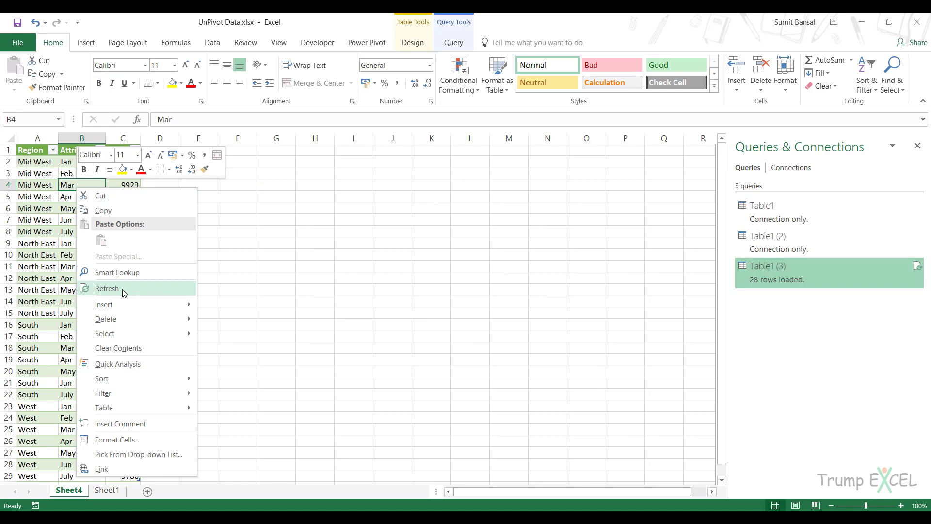
left_click(108, 288)
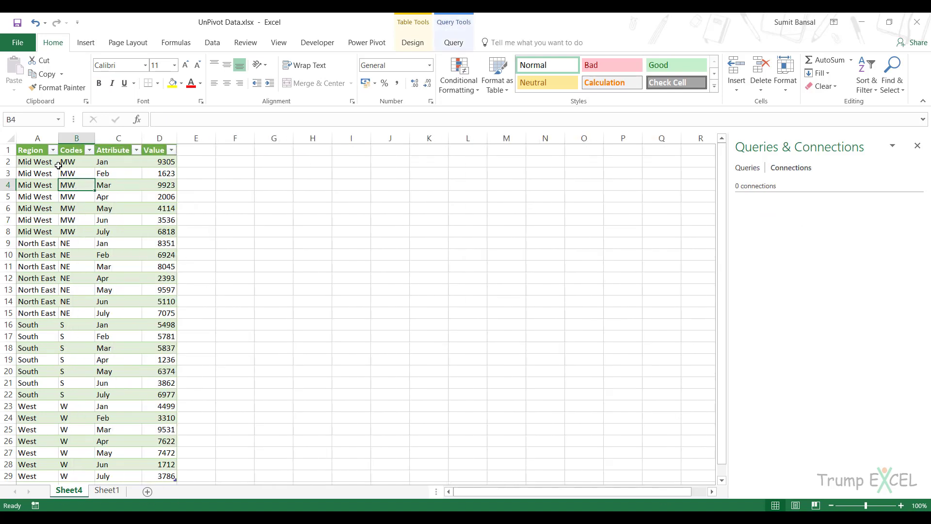
left_click_drag(37, 160, 64, 301)
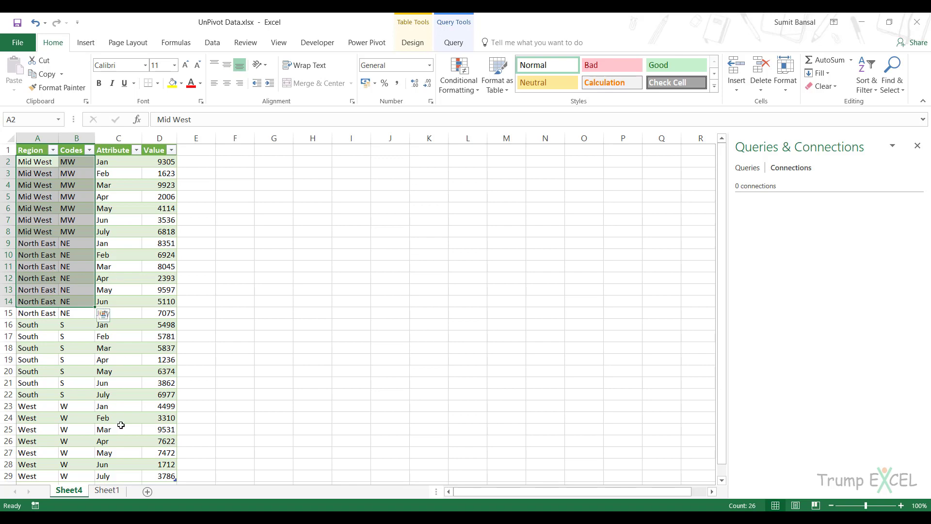
left_click(106, 489)
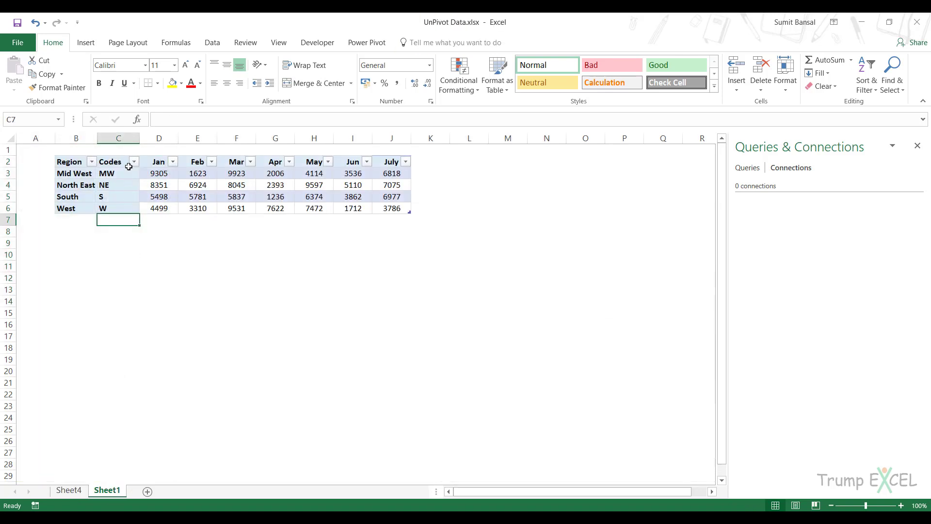